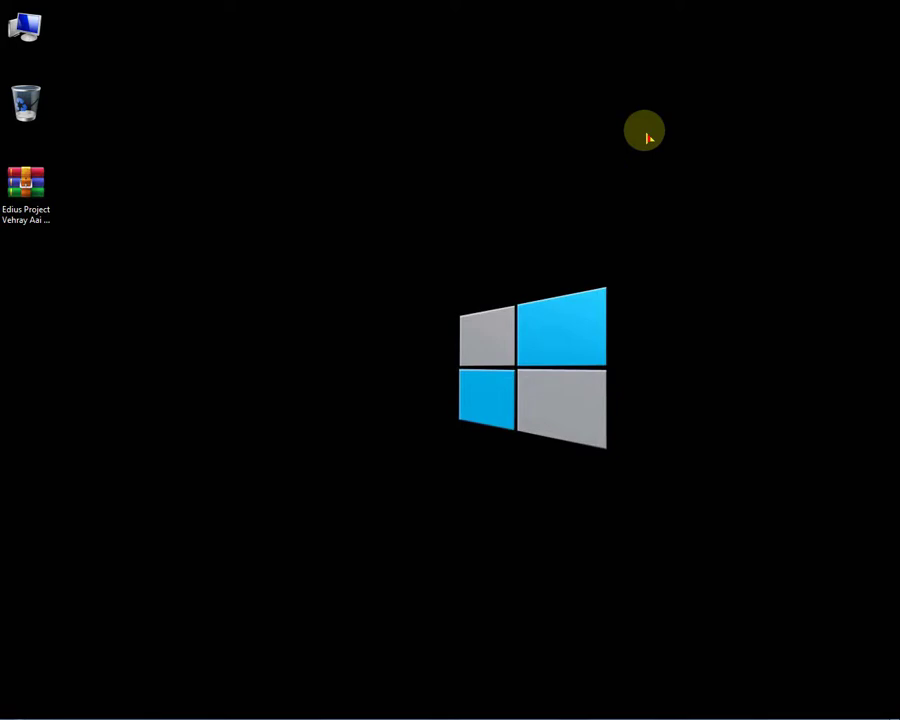
Extract the Edius Project Vehray Aai archive onto the desktop using 7-Zip, entering the archive password.
left_click_drag(45, 210, 165, 215)
right_click(421, 13)
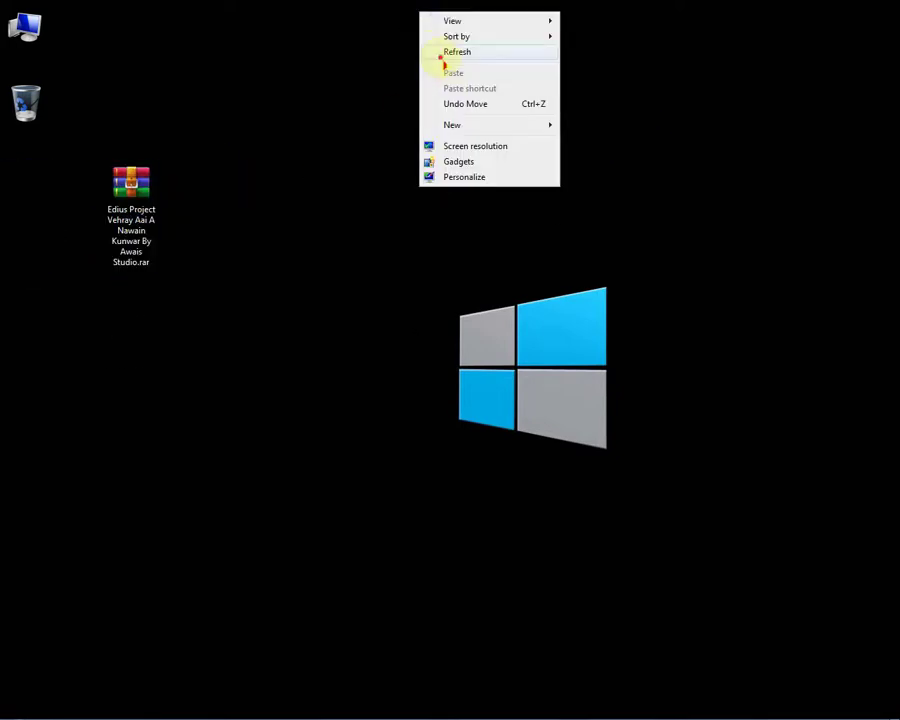
left_click(100, 174)
left_click(110, 224)
right_click(121, 183)
left_click(155, 268)
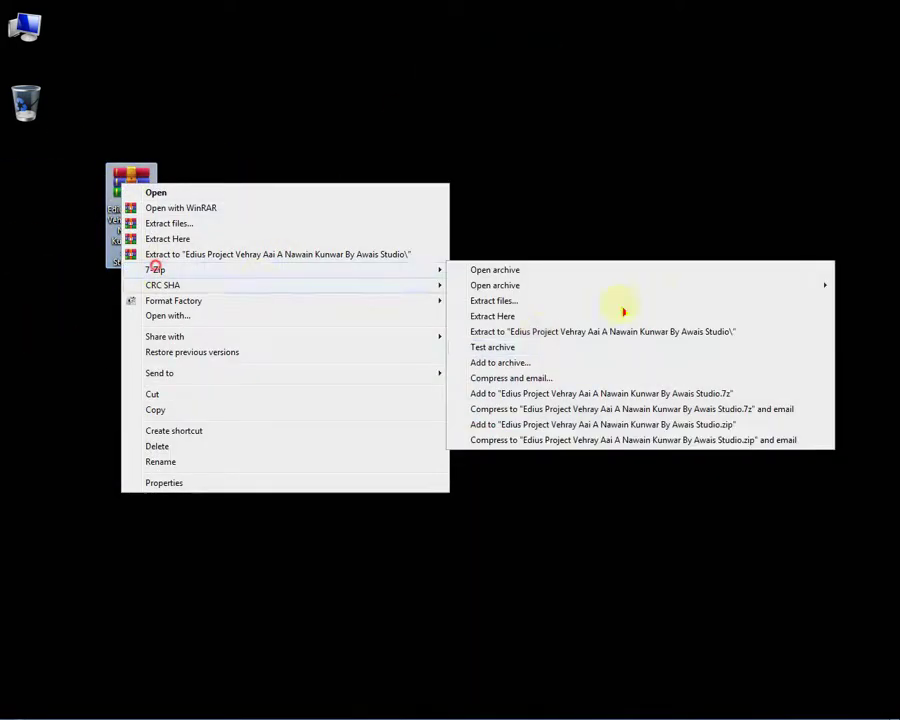
left_click(528, 316)
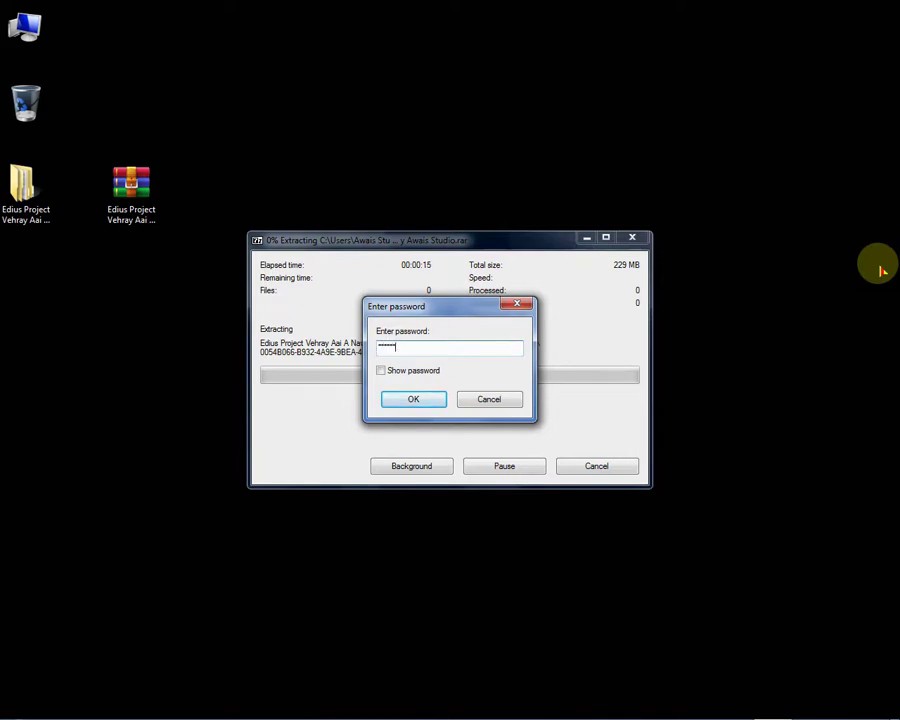
key("Return")
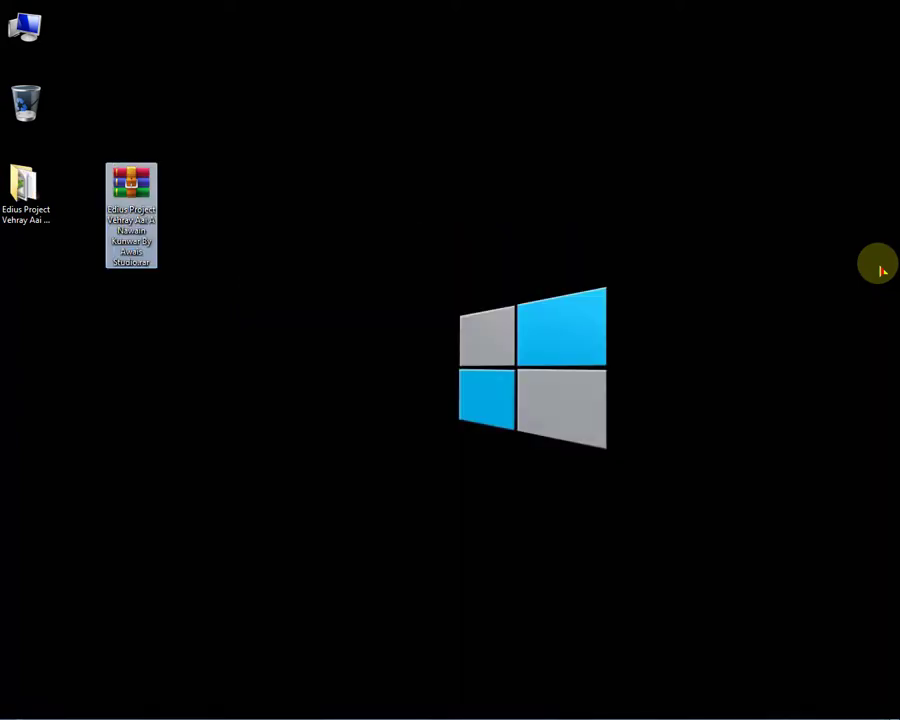
Place the extracted project folder beside its archive on the desktop and refresh the desktop.
left_click_drag(28, 195, 236, 190)
right_click(308, 210)
right_click(381, 255)
left_click(424, 295)
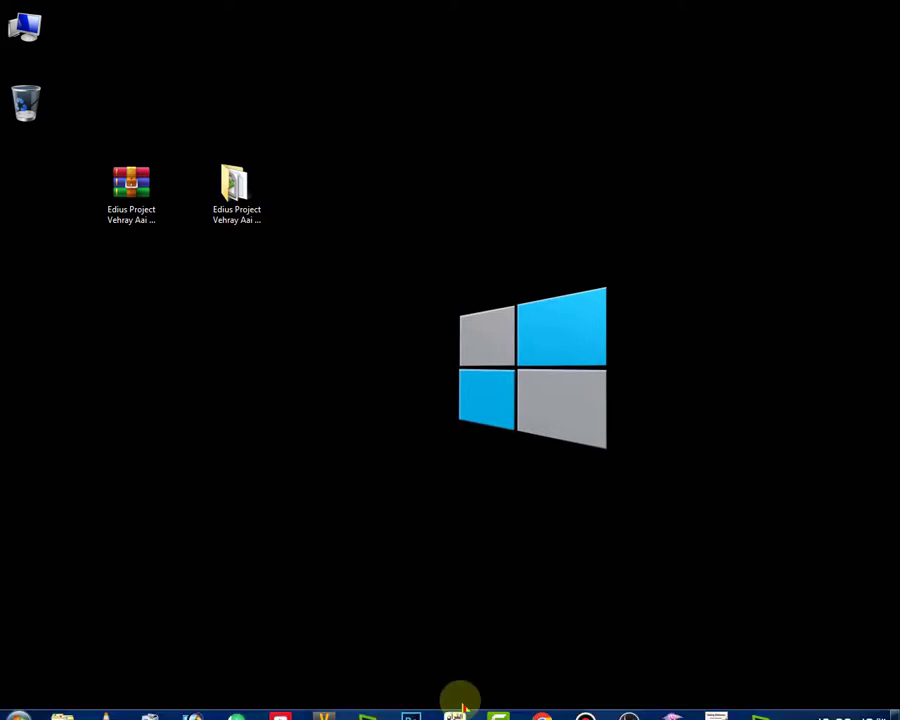
right_click(758, 271)
left_click(789, 316)
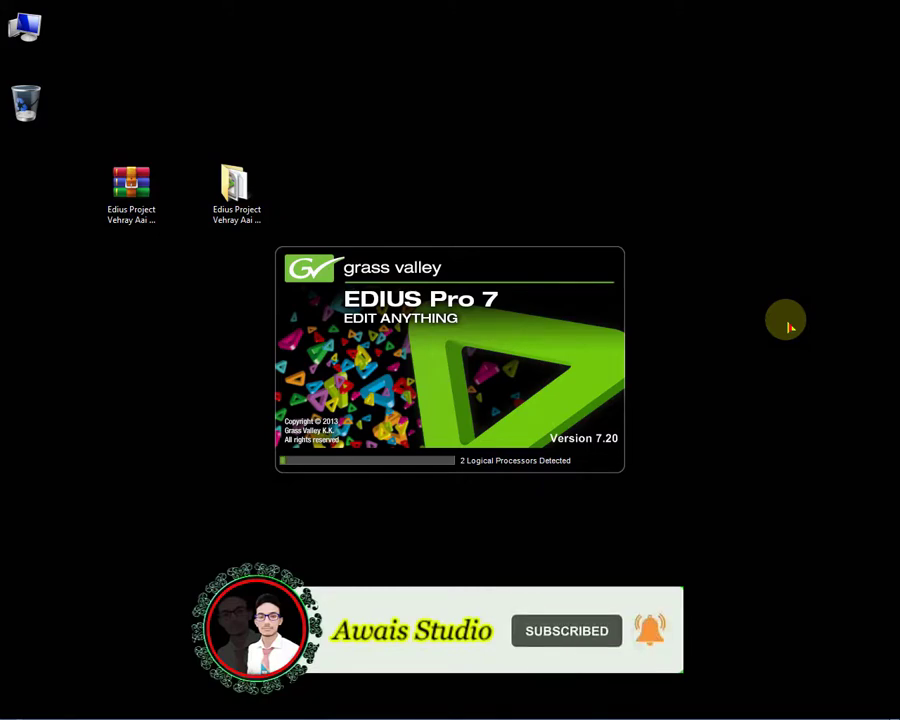
right_click(800, 400)
left_click(830, 442)
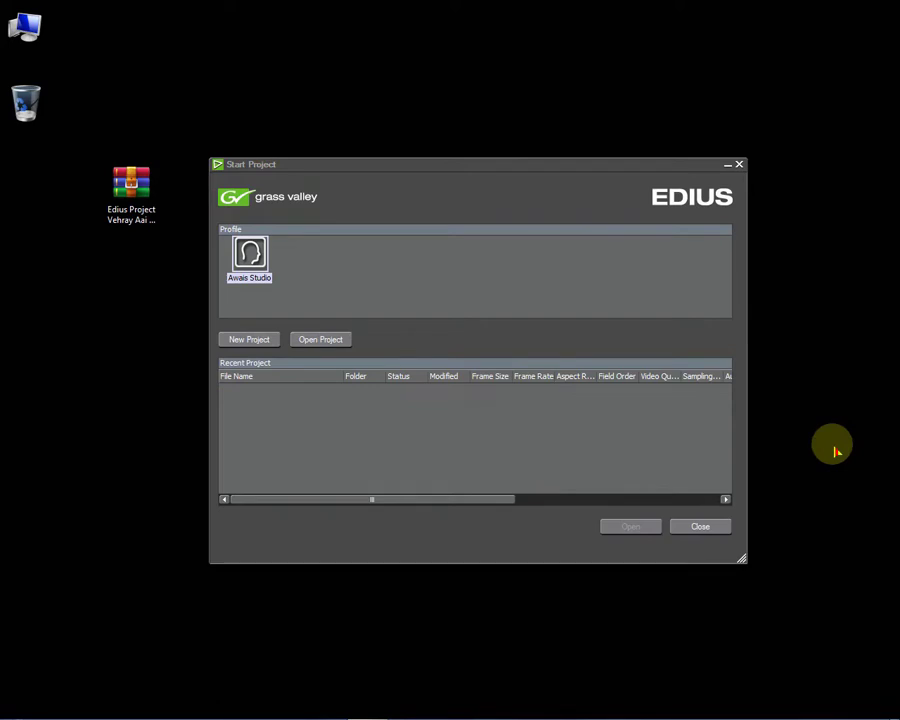
Open the project file from the Edius Project Vehray Aai folder on the desktop.
left_click(306, 339)
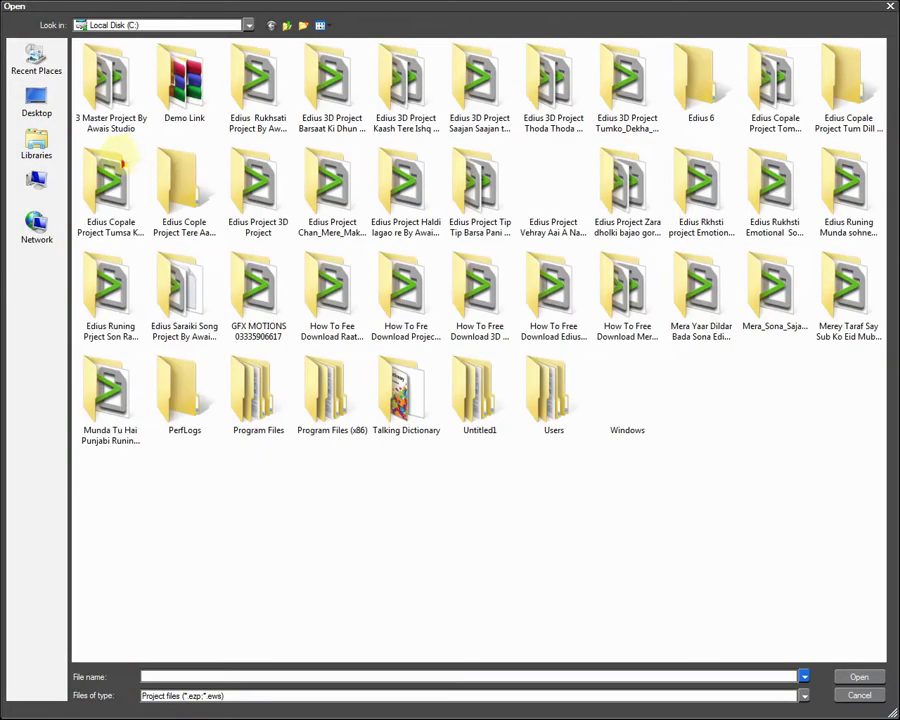
left_click(36, 100)
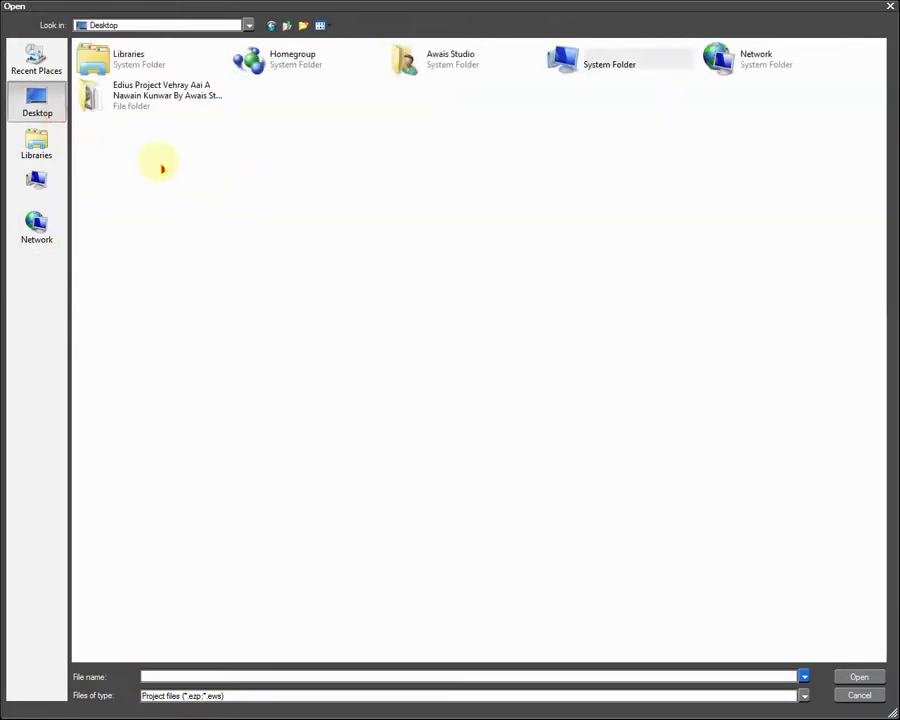
double_click(135, 98)
double_click(166, 88)
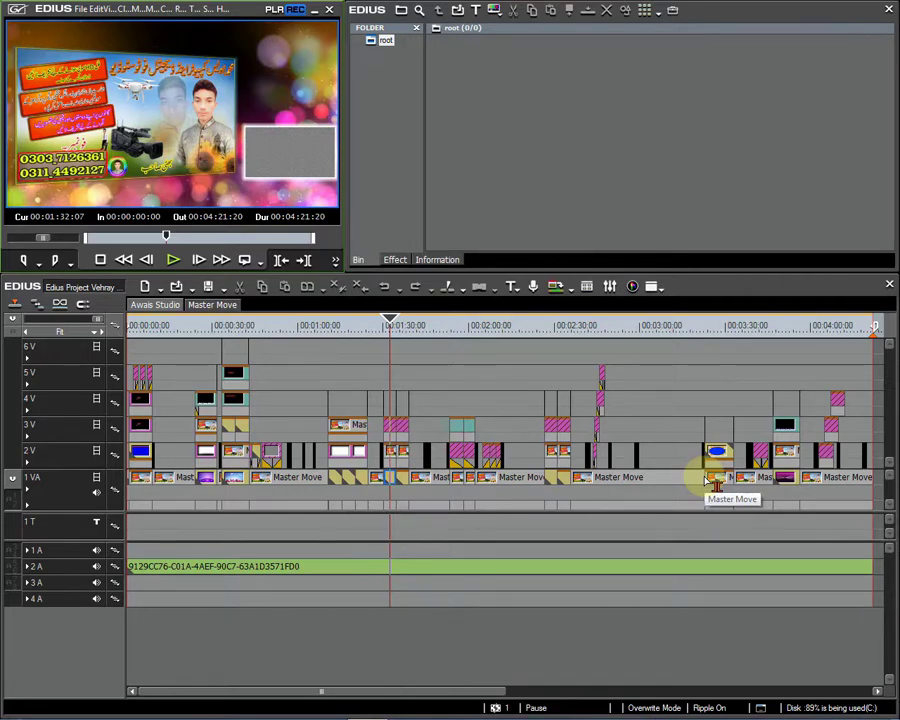
Mute audio track 2A and move the playhead to the start of the Awais Studio sequence.
left_click(96, 567)
left_click(132, 325)
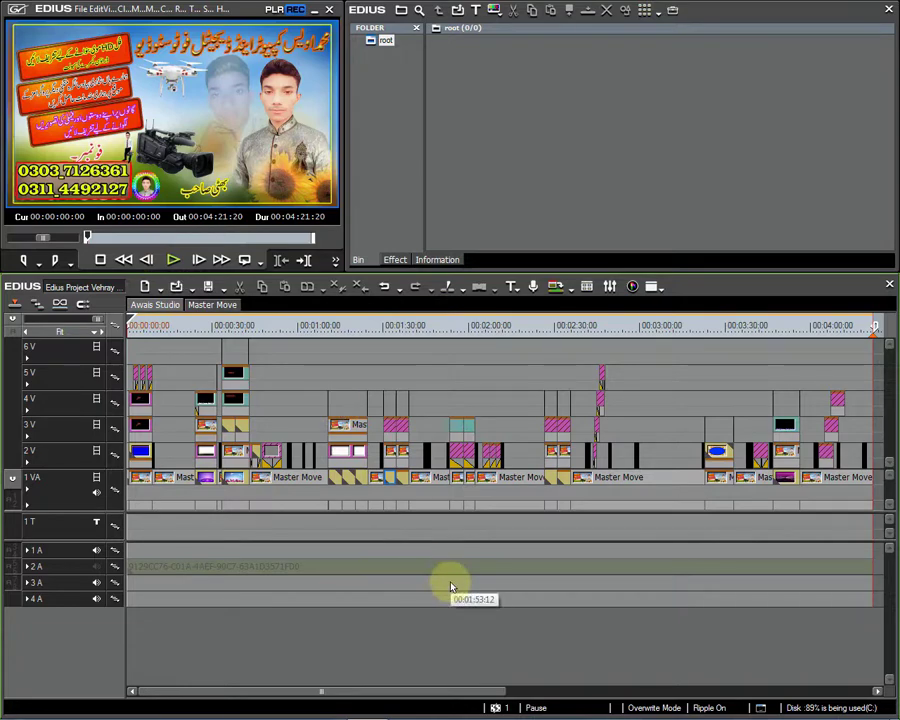
Look over the clip in the Master Move sequence, and return to the Awais Studio sequence.
left_click(215, 305)
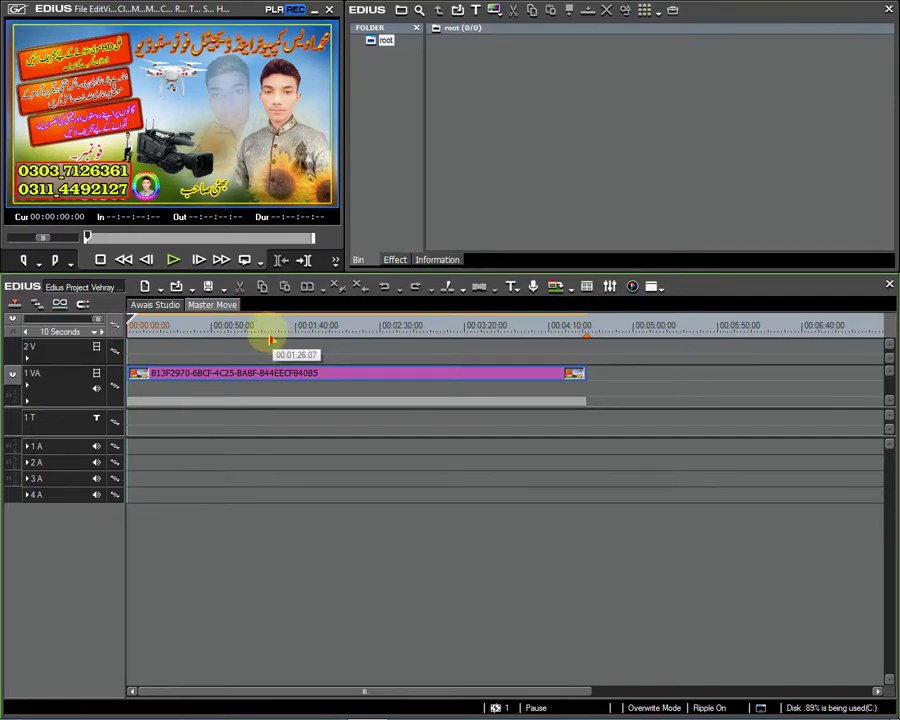
left_click(55, 355)
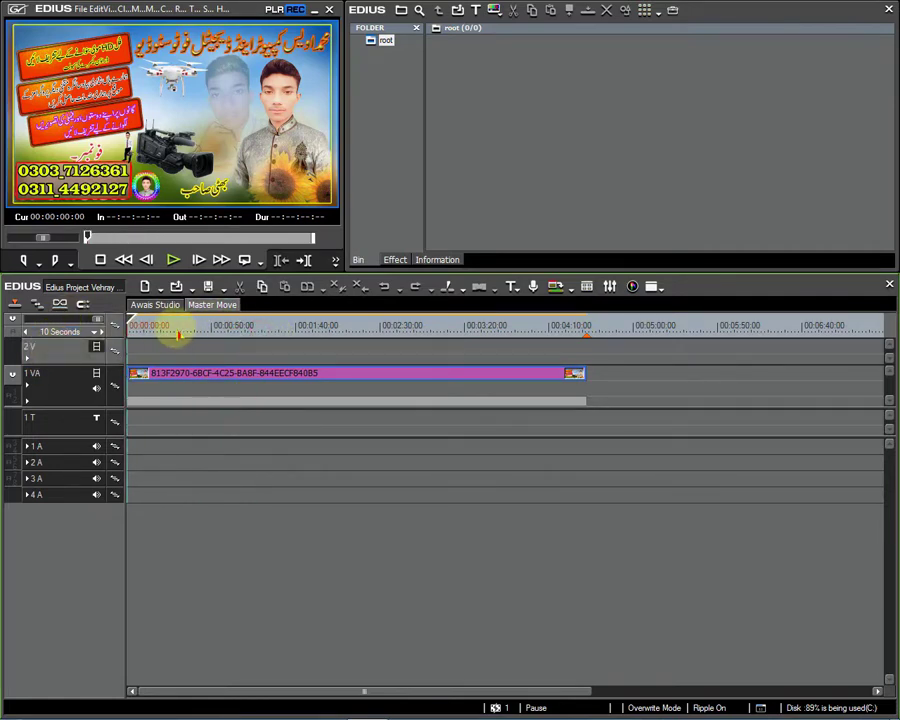
left_click_drag(177, 327, 593, 354)
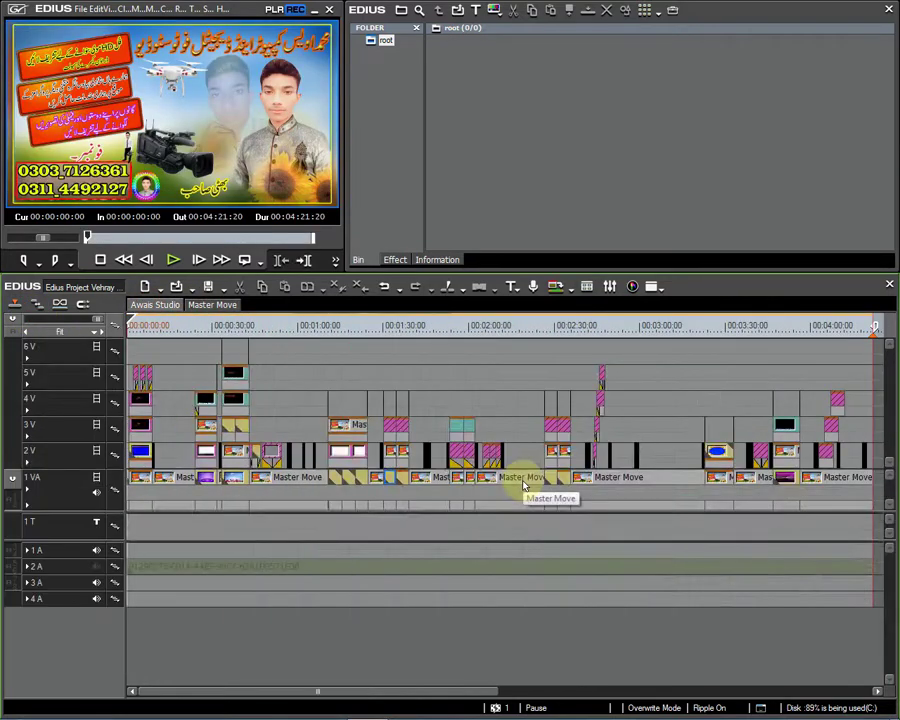
Preview the Awais Studio sequence from its start through the Well Come titles and the heart-frame section ending near 00:00:42.
key("space")
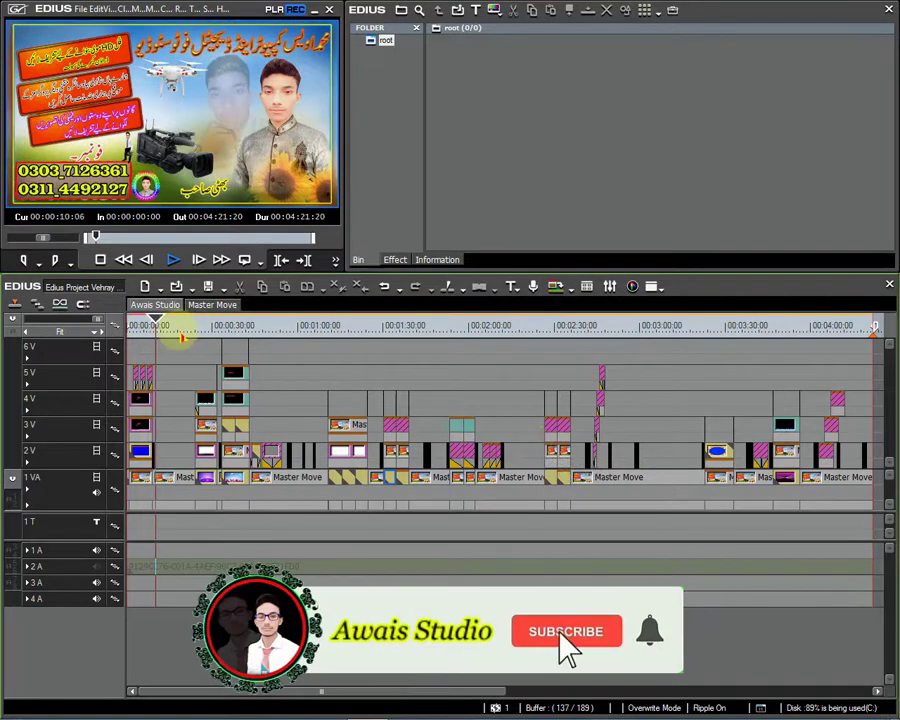
left_click_drag(185, 333, 194, 326)
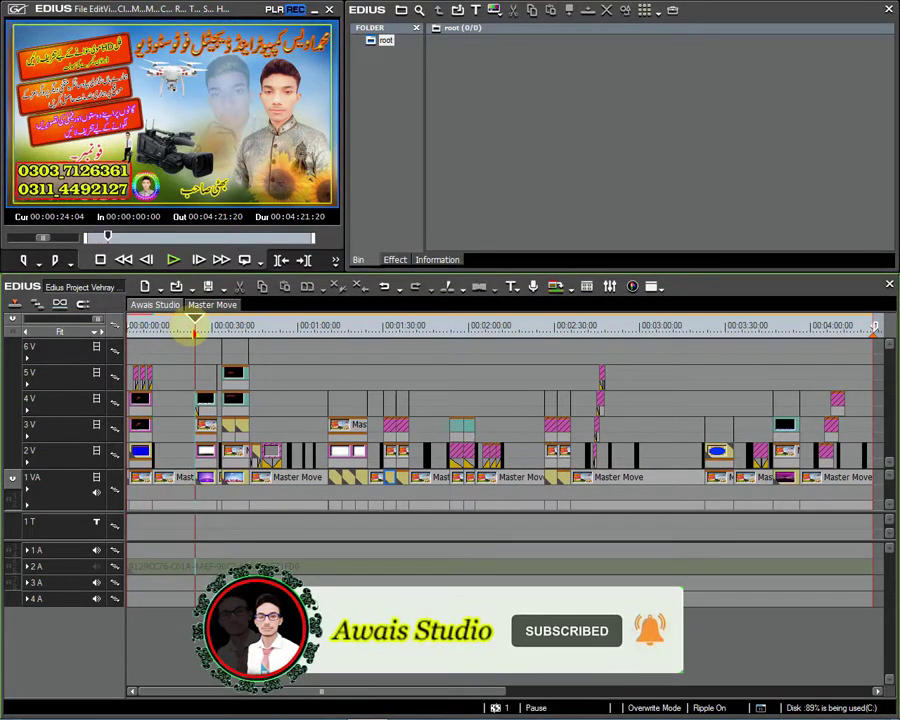
key("space")
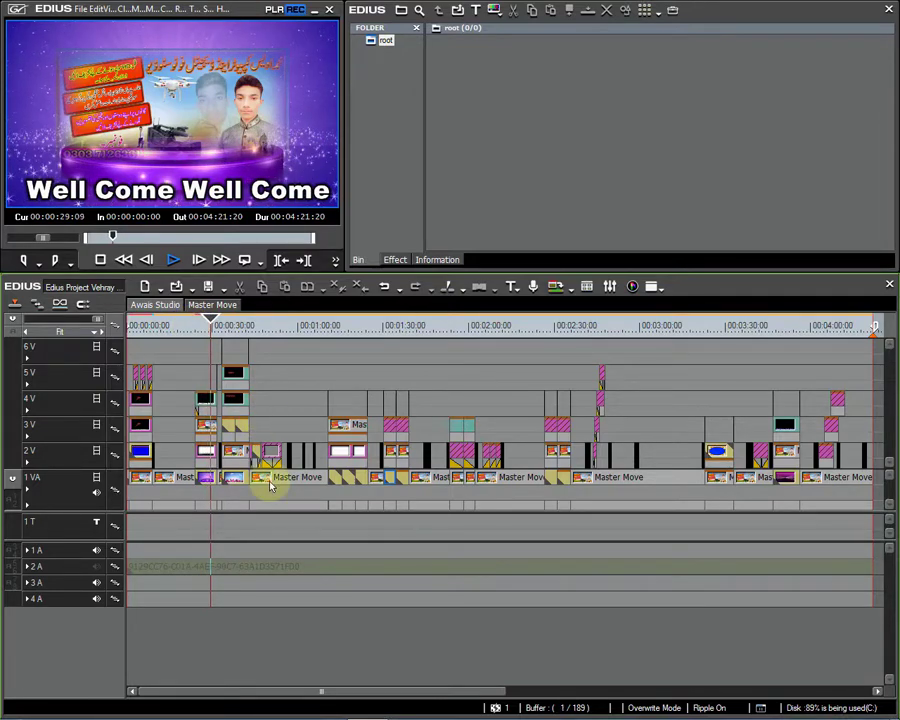
scroll(267, 472, "up", 4, "ctrl")
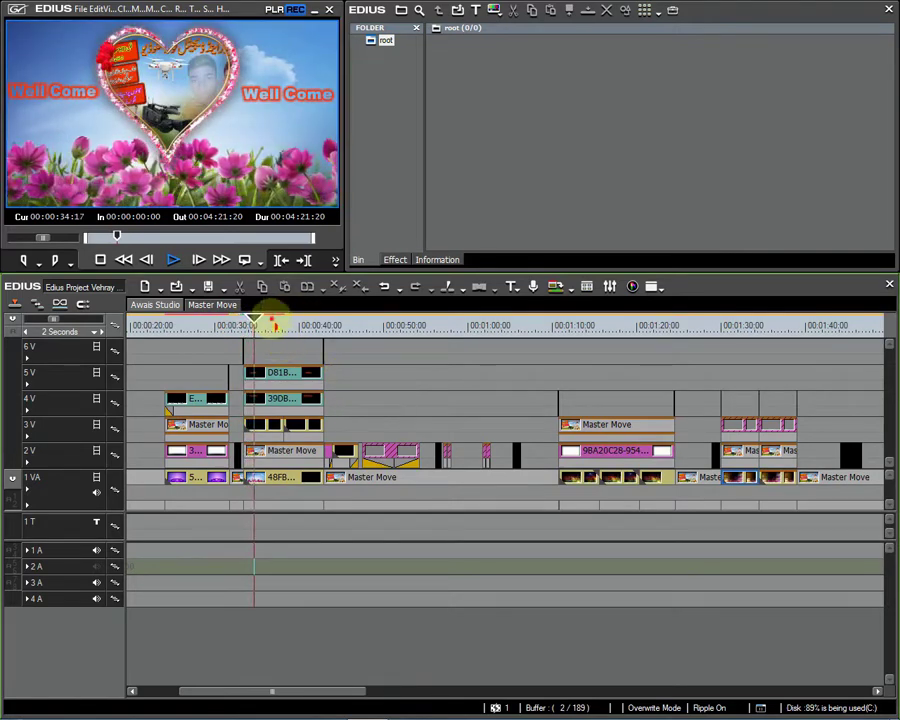
left_click_drag(266, 317, 313, 325)
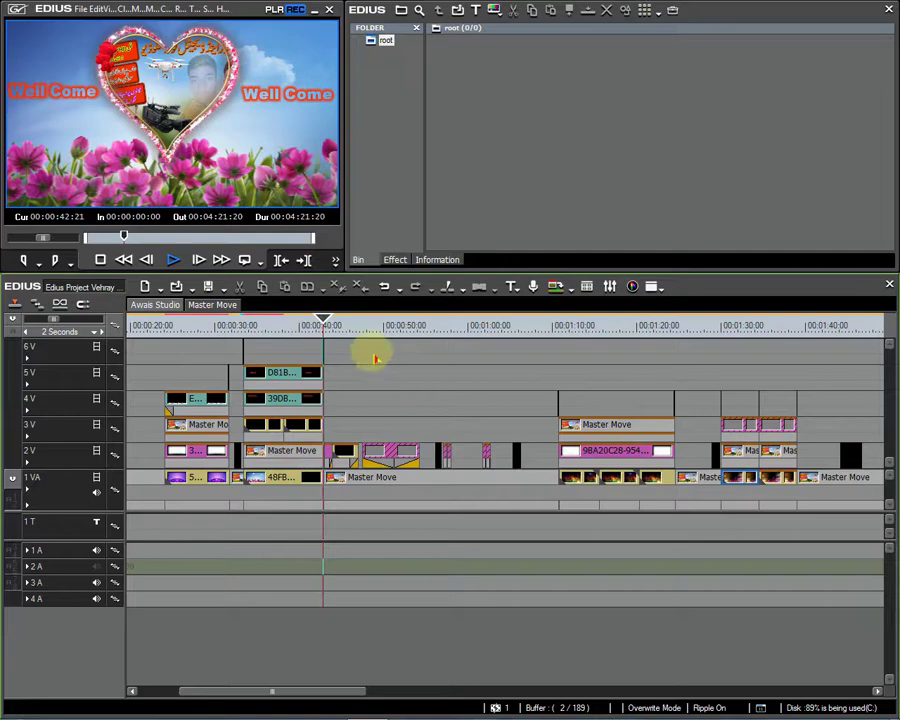
left_click_drag(331, 336, 325, 339)
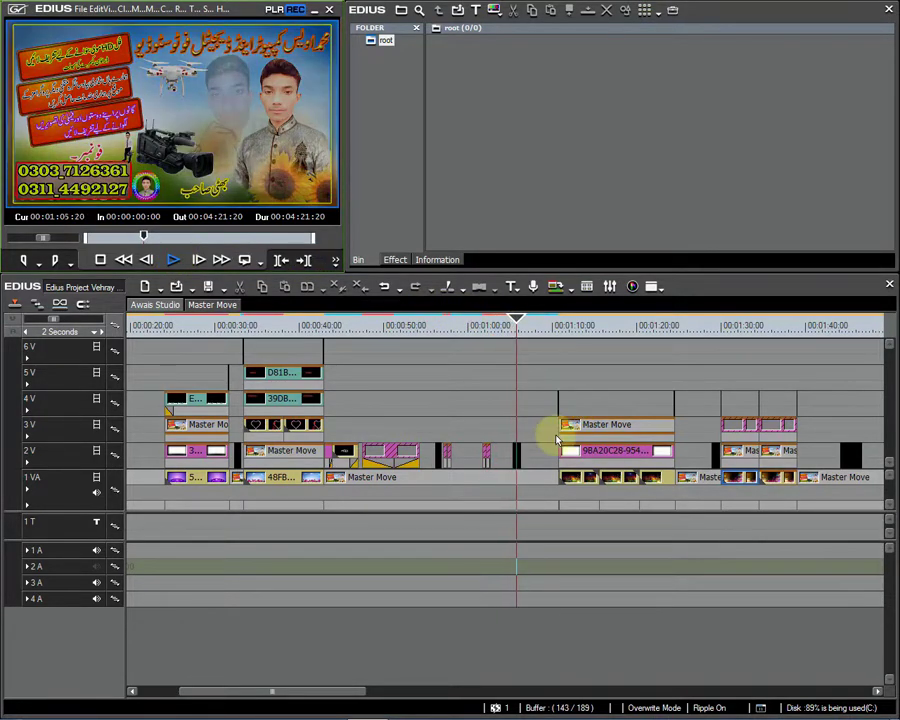
Preview the section from about 00:01:10 to 00:01:36 and examine the Photo placeholder clips on track 3V.
left_click(550, 330)
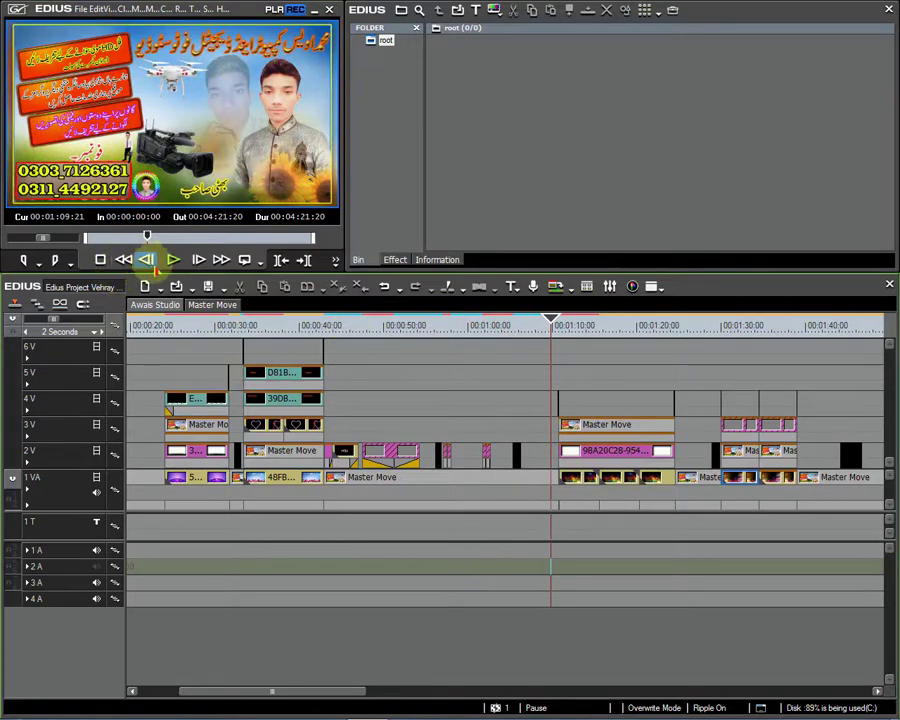
left_click(173, 259)
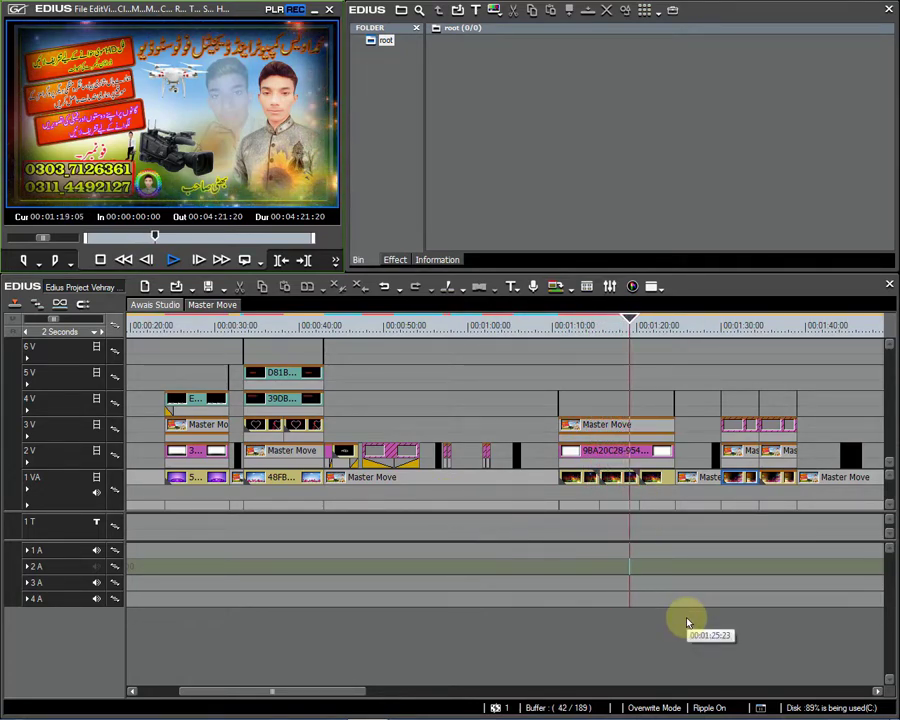
left_click_drag(297, 693, 383, 703)
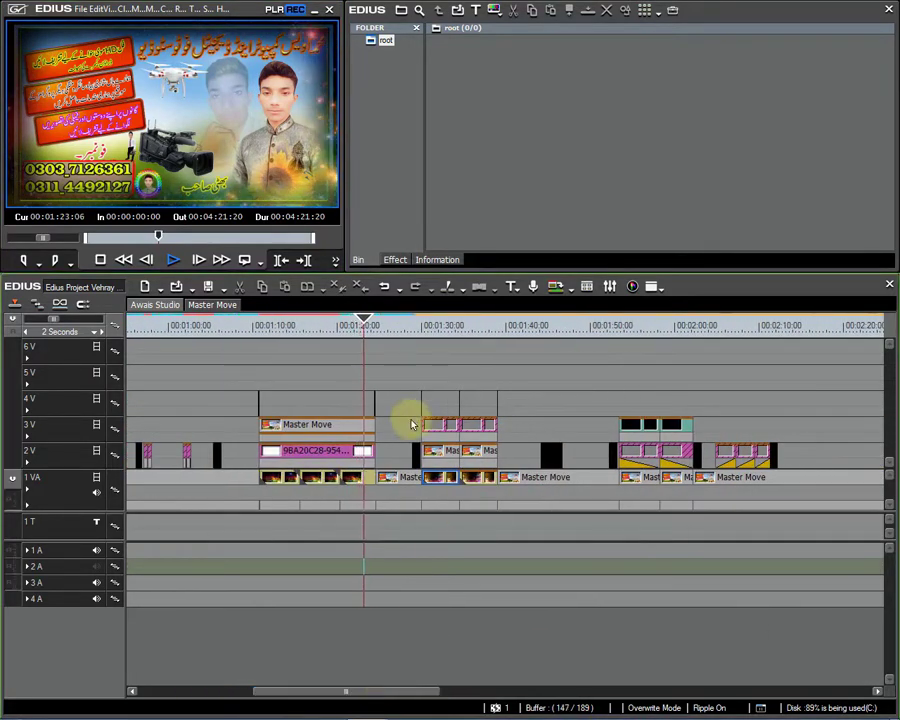
left_click(412, 330)
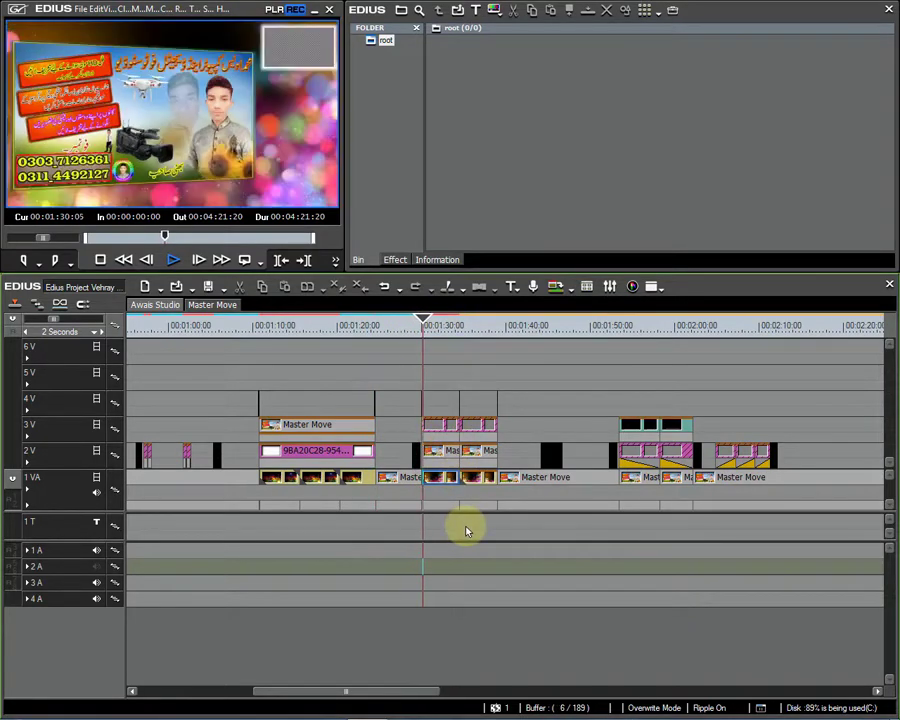
scroll(466, 531, "down", 1)
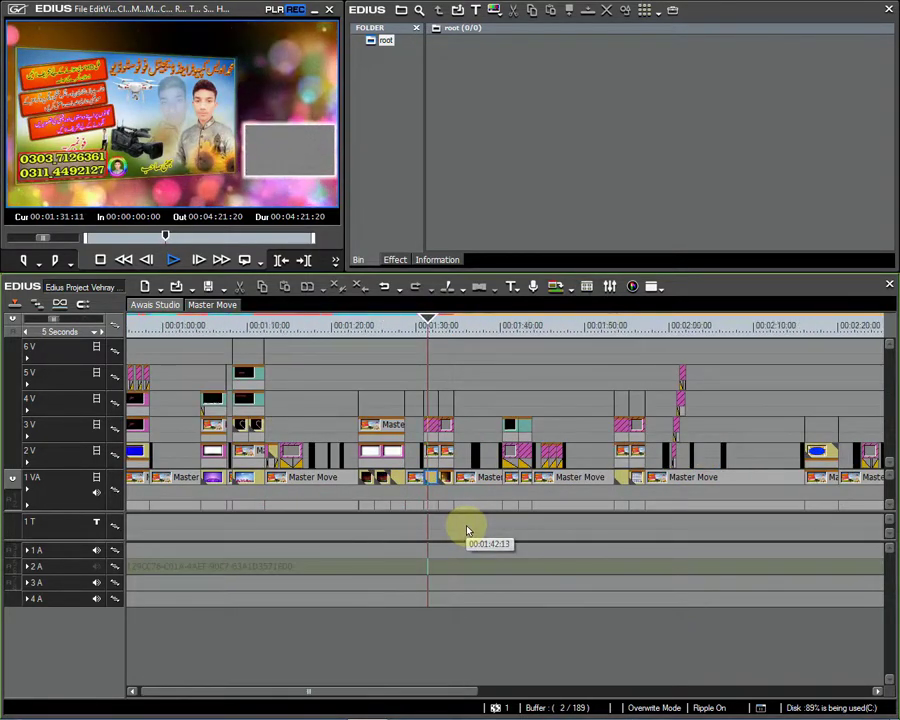
scroll(466, 524, "up", 2)
left_click(440, 425)
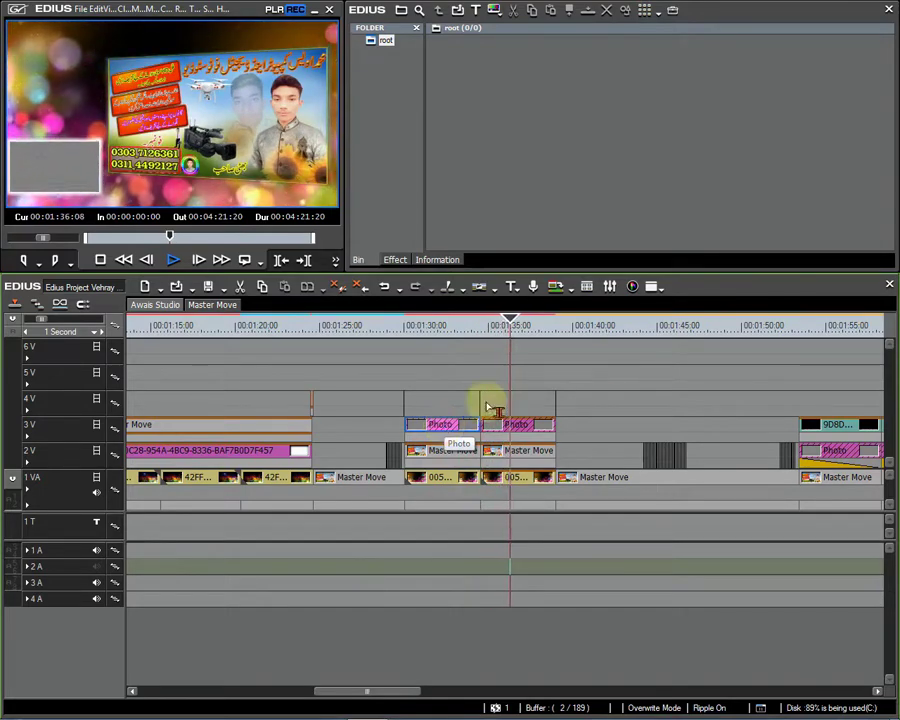
Preview the section from about 00:01:43 to 00:02:17, including the laptop-frame Well Come part and its Photo clips.
left_click(629, 338)
key("space")
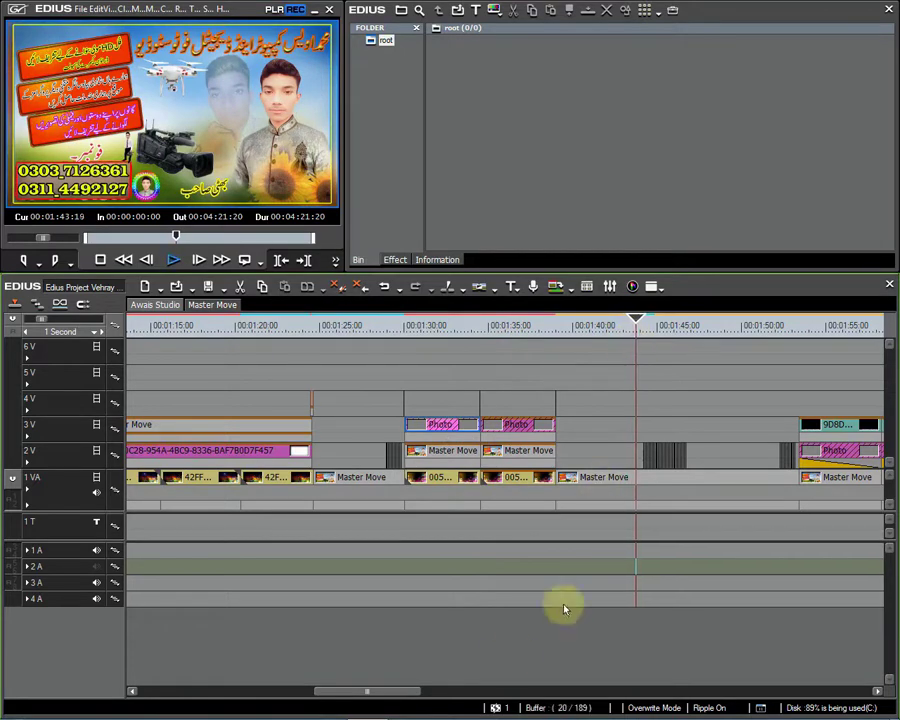
left_click_drag(358, 693, 408, 696)
scroll(410, 571, "down", 1)
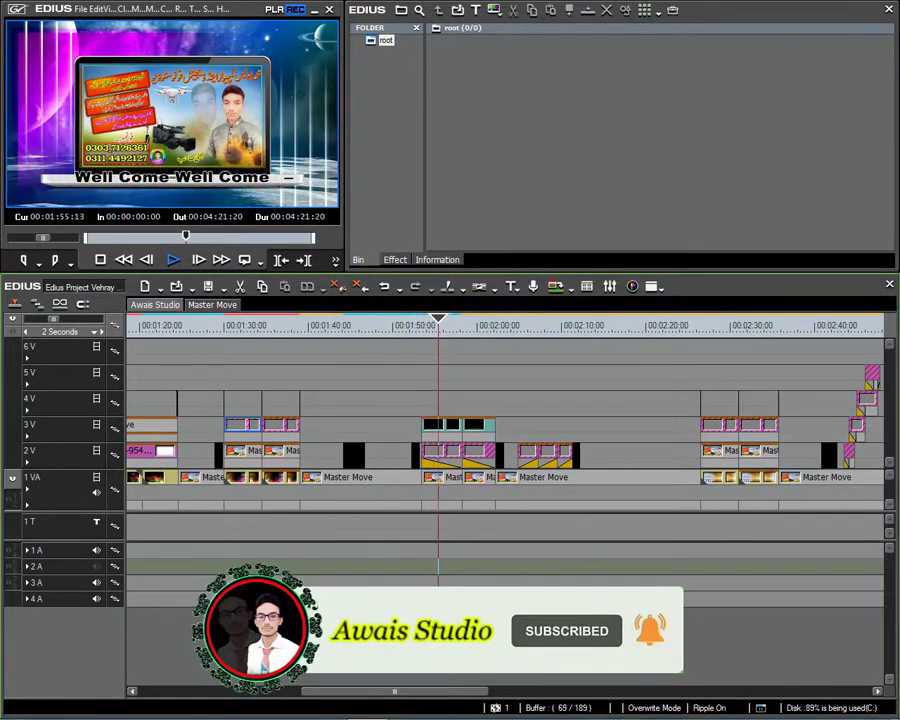
scroll(410, 571, "up", 1)
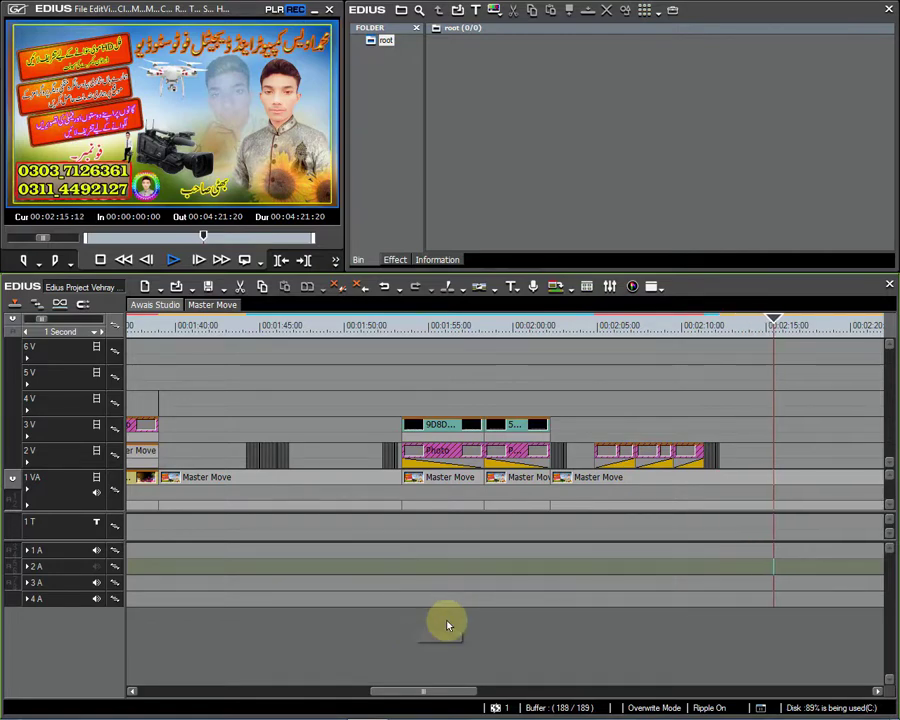
scroll(447, 625, "down", 2)
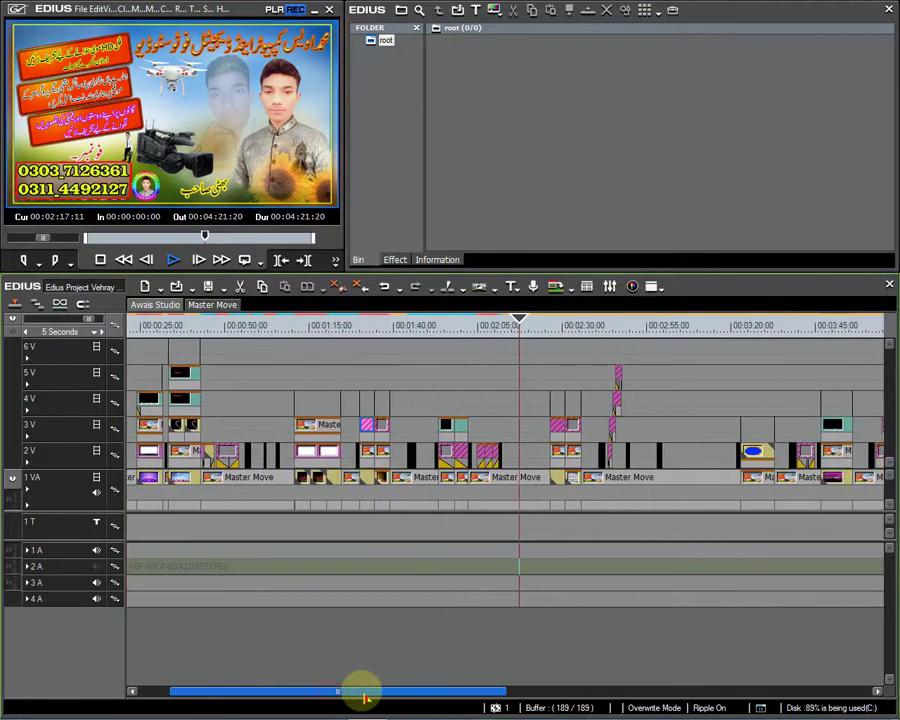
Preview the section from about 00:02:17 to 00:02:40, including the paired Photo clips on track 3V.
left_click_drag(365, 698, 447, 686)
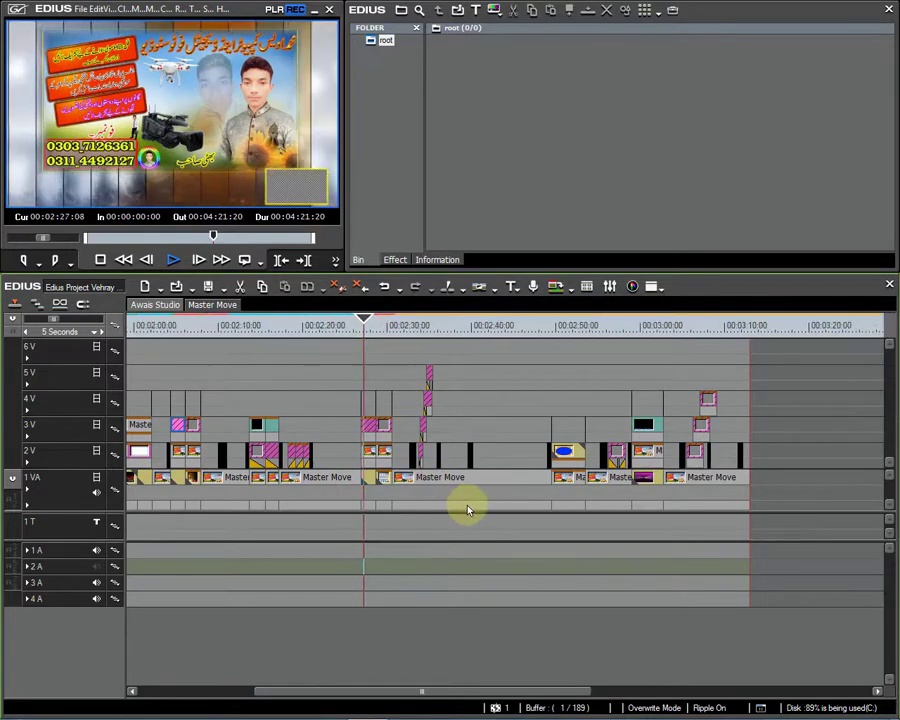
scroll(466, 508, "up", 1)
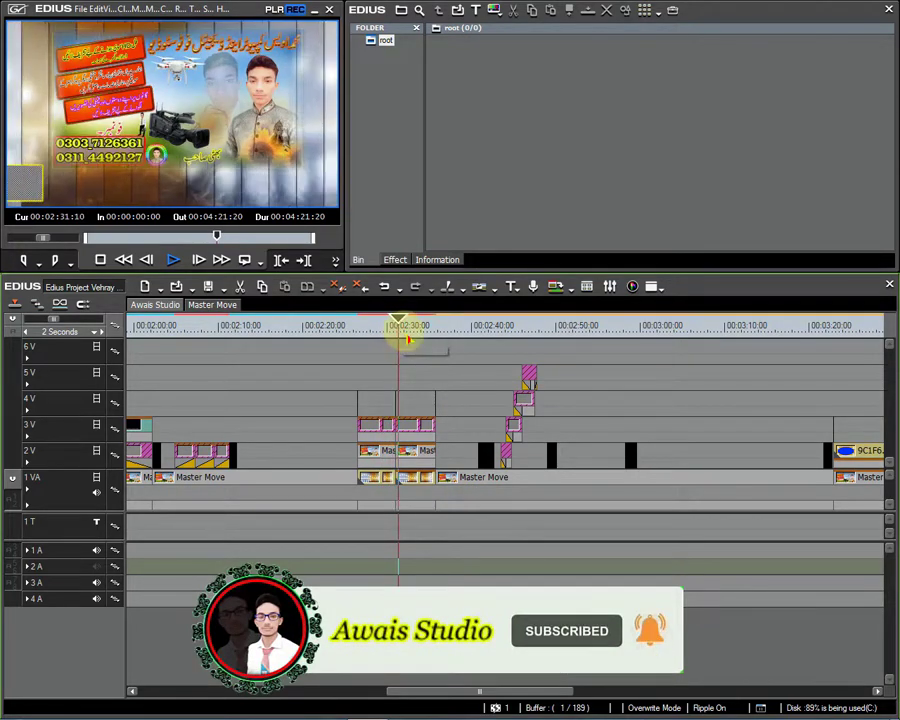
left_click(421, 334)
left_click_drag(425, 342, 476, 356)
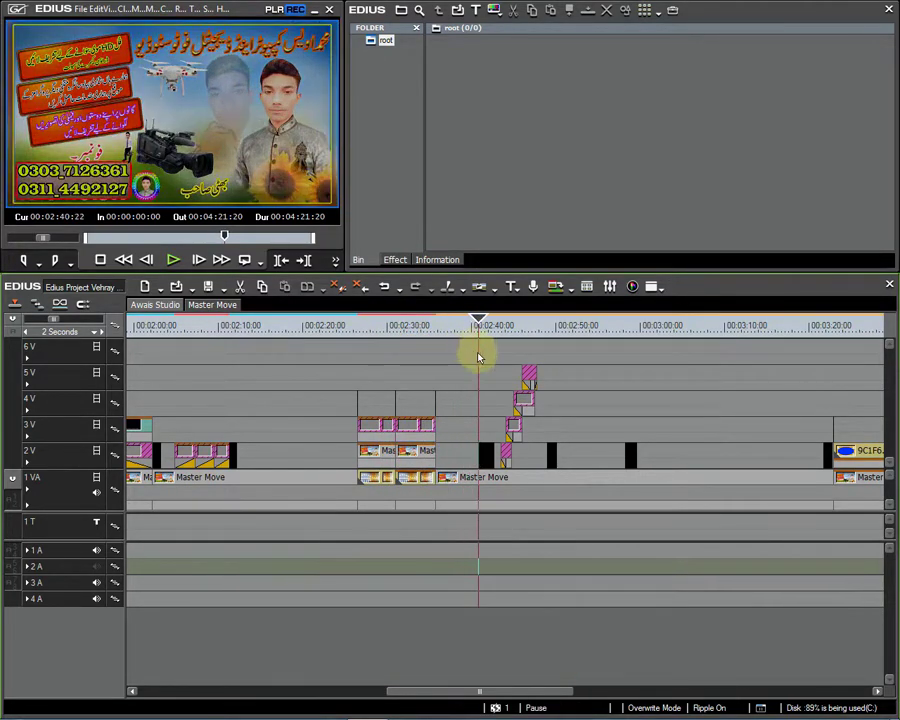
Preview from about 00:02:40 to 00:02:50 and examine the staggered Photo clips on tracks 2V to 5V.
key("space")
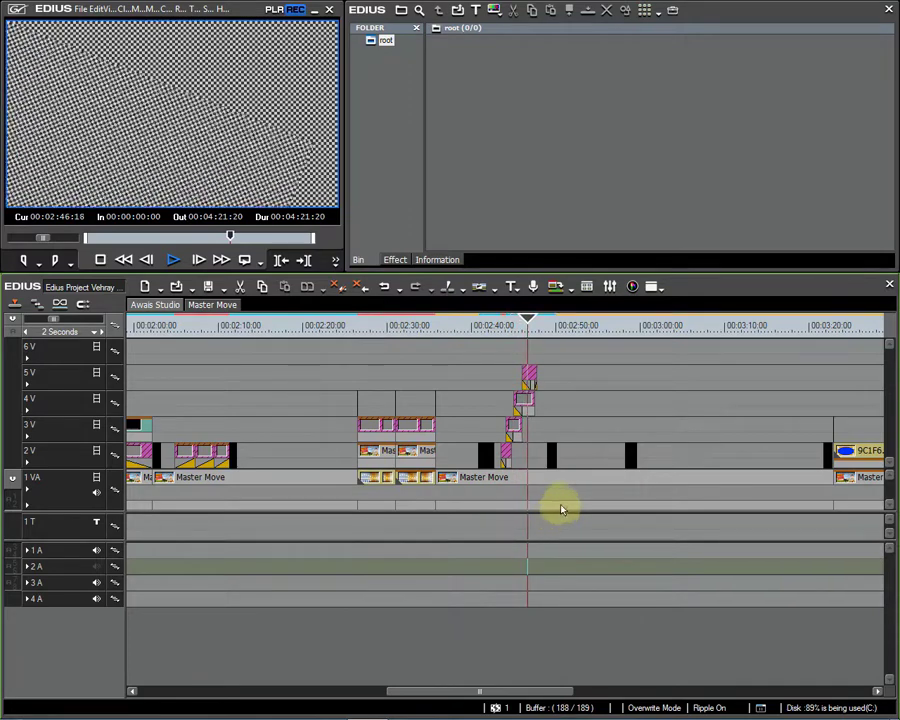
scroll(558, 505, "up", 1)
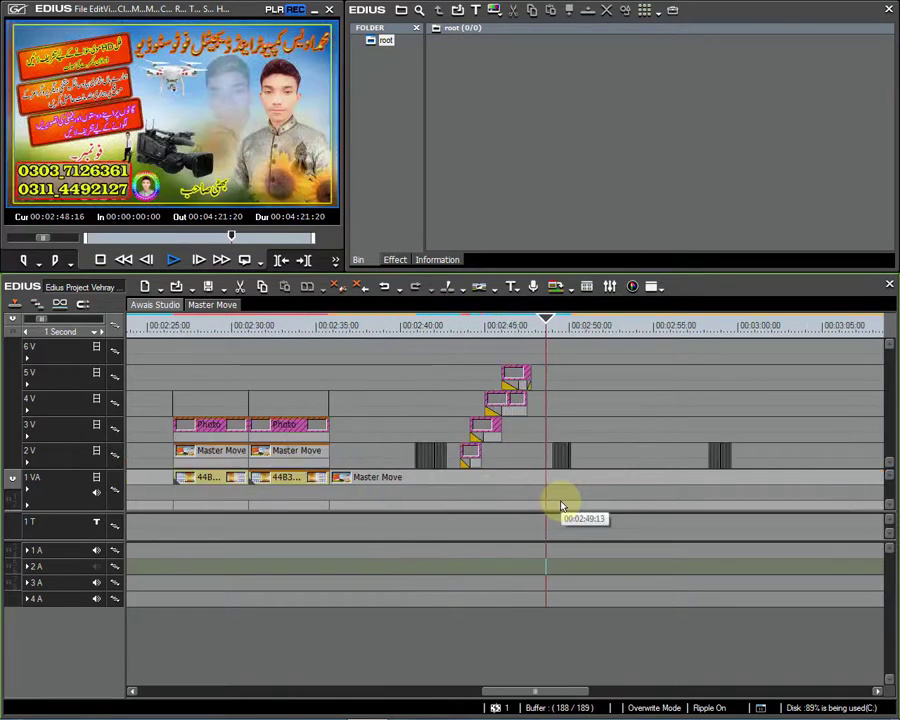
left_click_drag(480, 326, 458, 317)
scroll(533, 425, "up", 1)
scroll(562, 453, "up", 1)
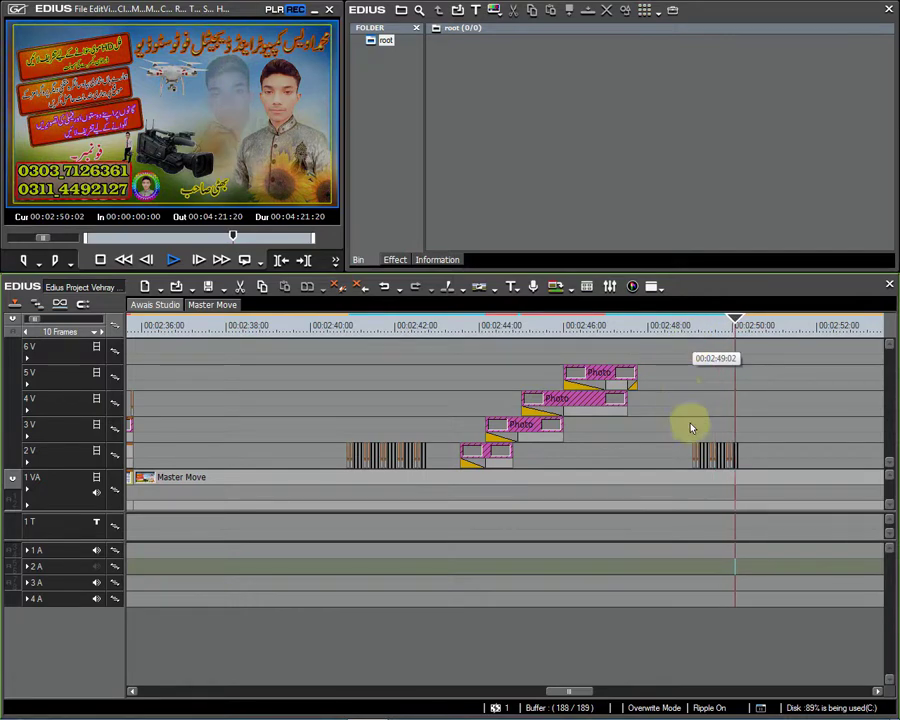
Preview parts of the timeline between about 00:02:54 and 00:03:56, including the clips after 00:03:35.
scroll(689, 428, "down", 2)
left_click(447, 693)
left_click_drag(447, 693, 508, 690)
scroll(485, 371, "down", 1)
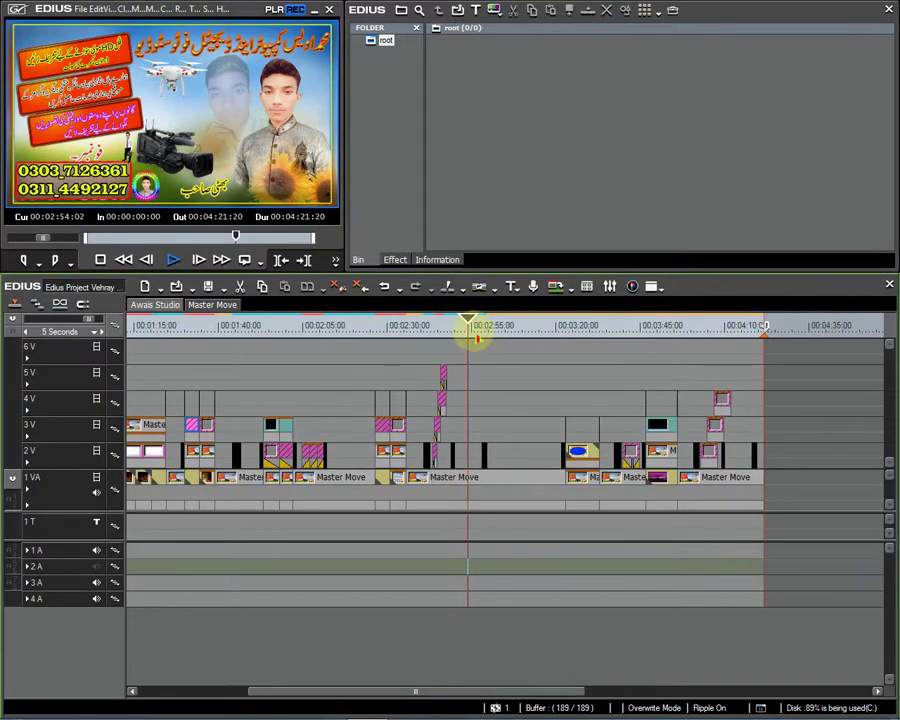
left_click(481, 337)
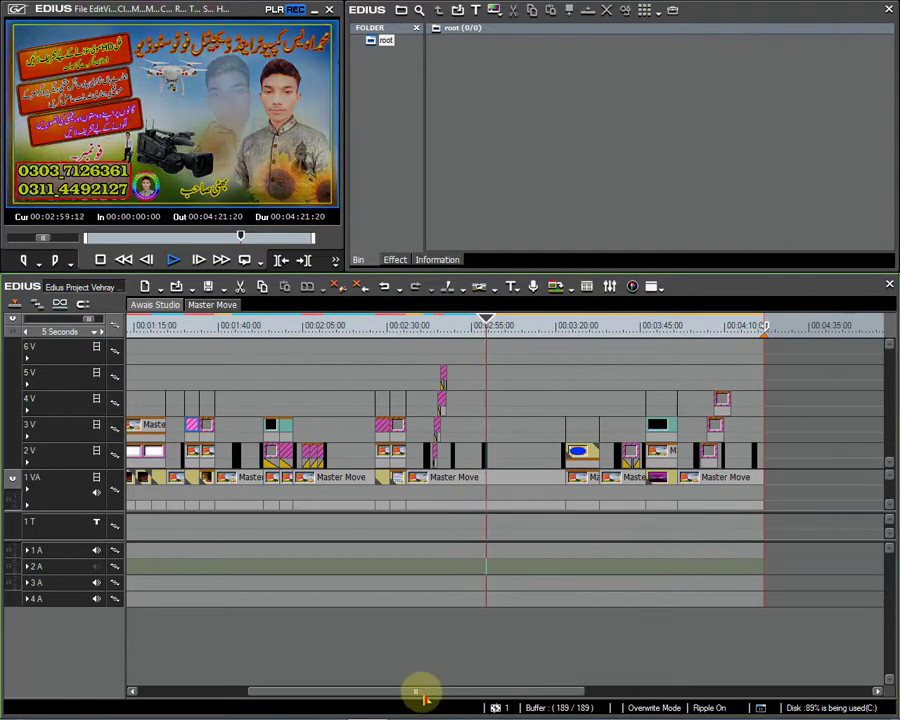
left_click_drag(416, 690, 462, 693)
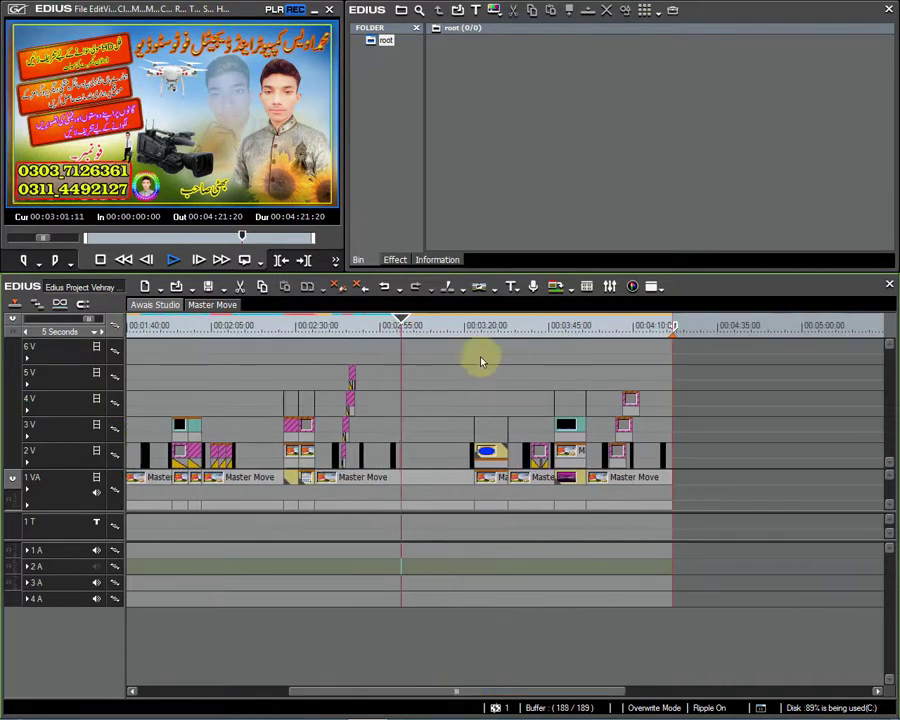
left_click_drag(463, 330, 471, 332)
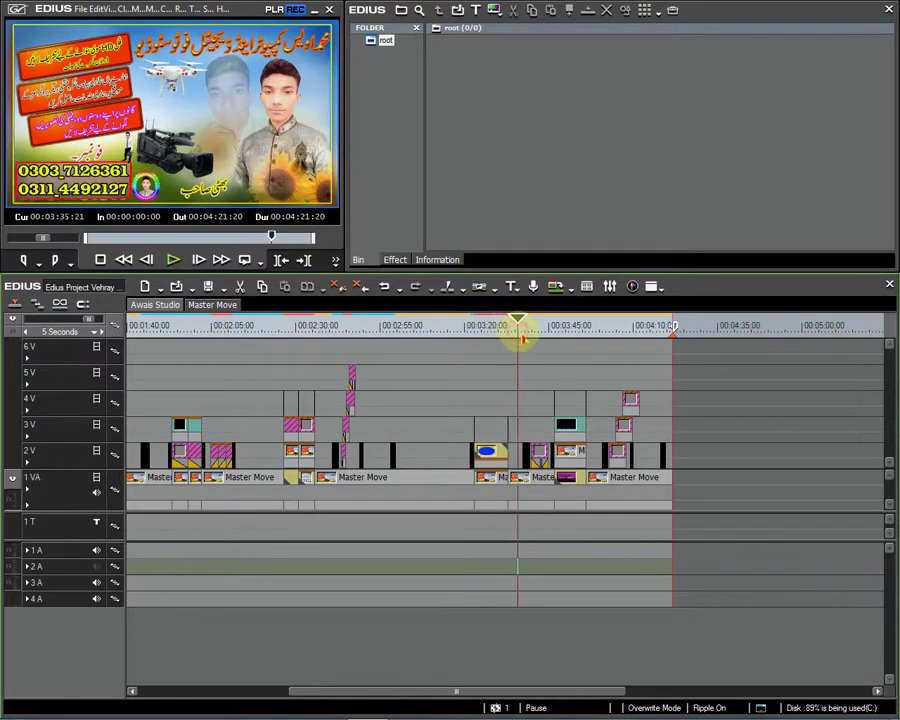
key("space")
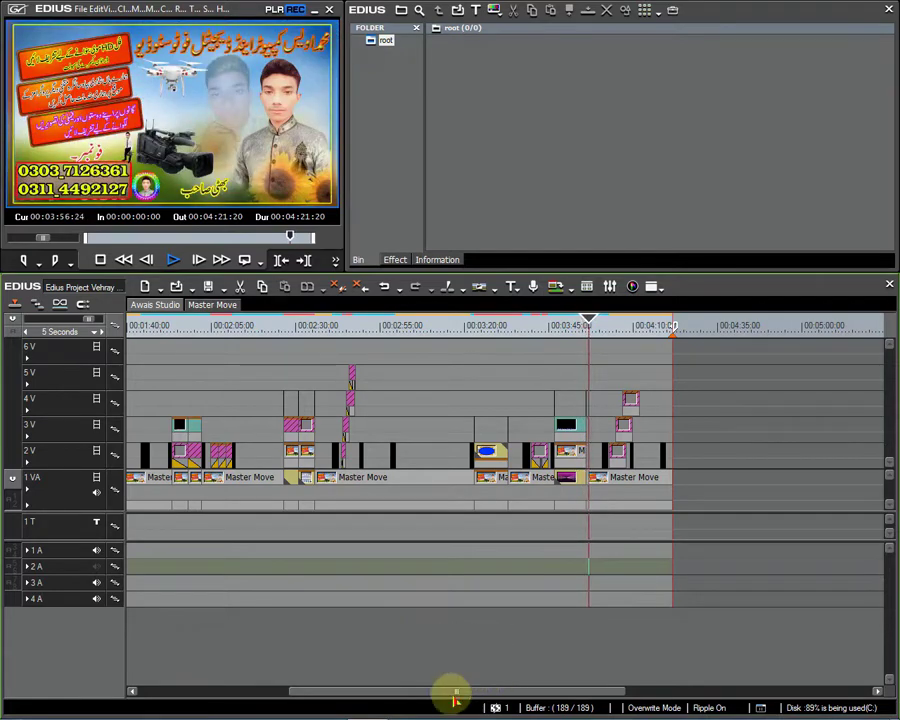
Preview the section from about 00:03:56 to 00:04:10 and examine the overlapping Photo clips on tracks 2V to 4V.
left_click_drag(456, 692, 505, 690)
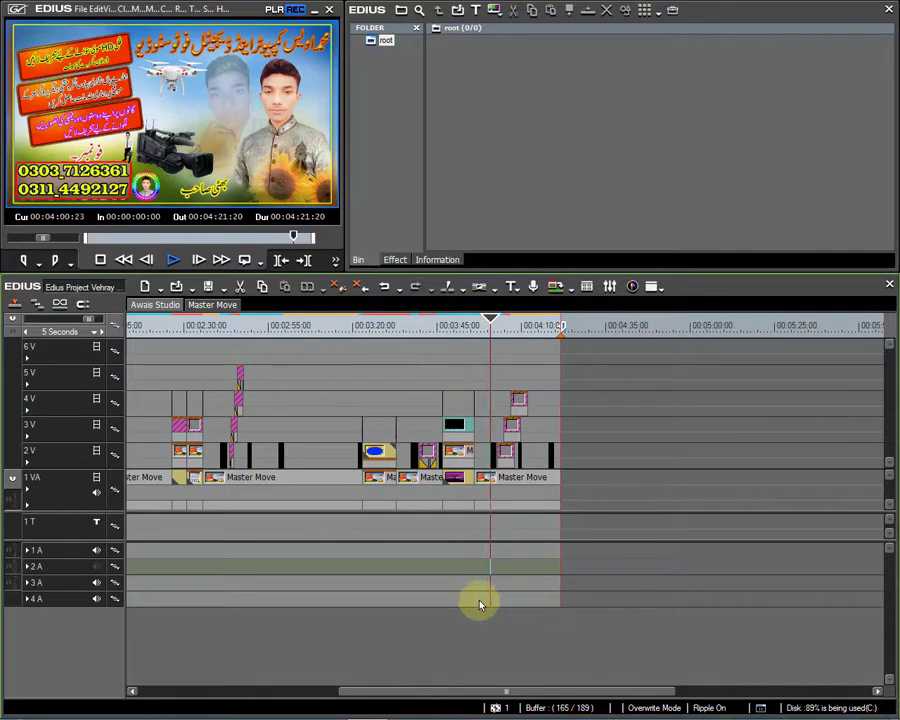
scroll(620, 578, "up", 4)
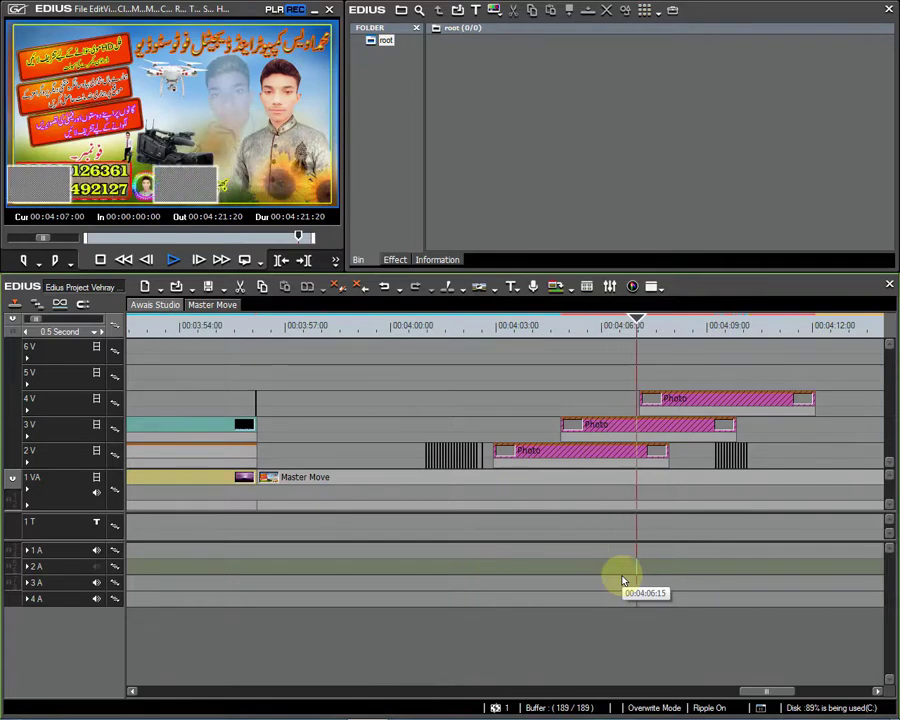
scroll(621, 579, "down", 2)
scroll(621, 579, "down", 1)
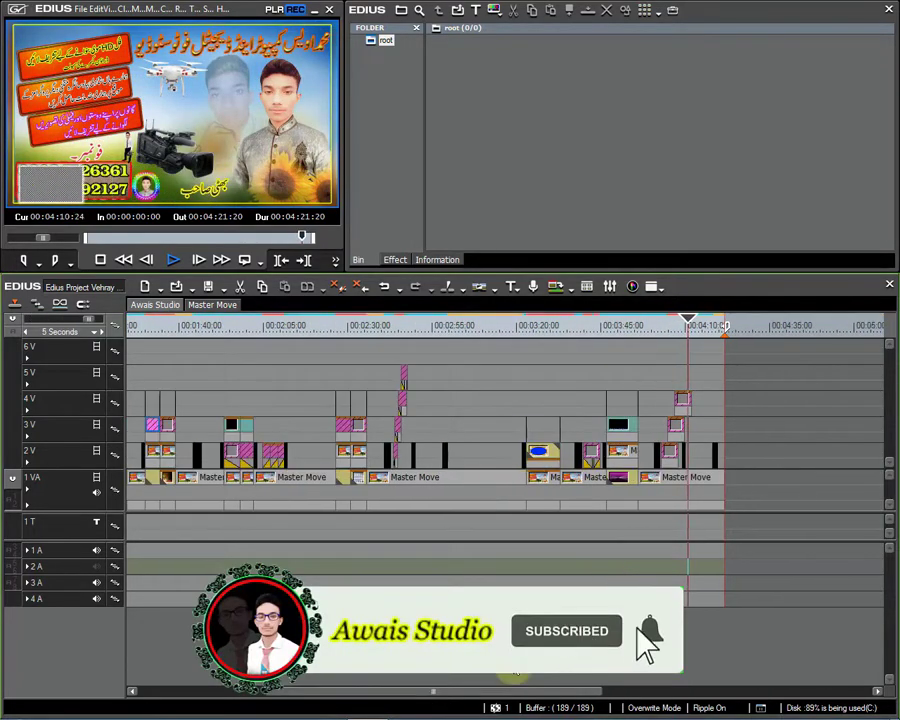
Fit the whole Awais Studio sequence in the timeline view and try to output it with Print to Tape.
left_click_drag(430, 690, 363, 690)
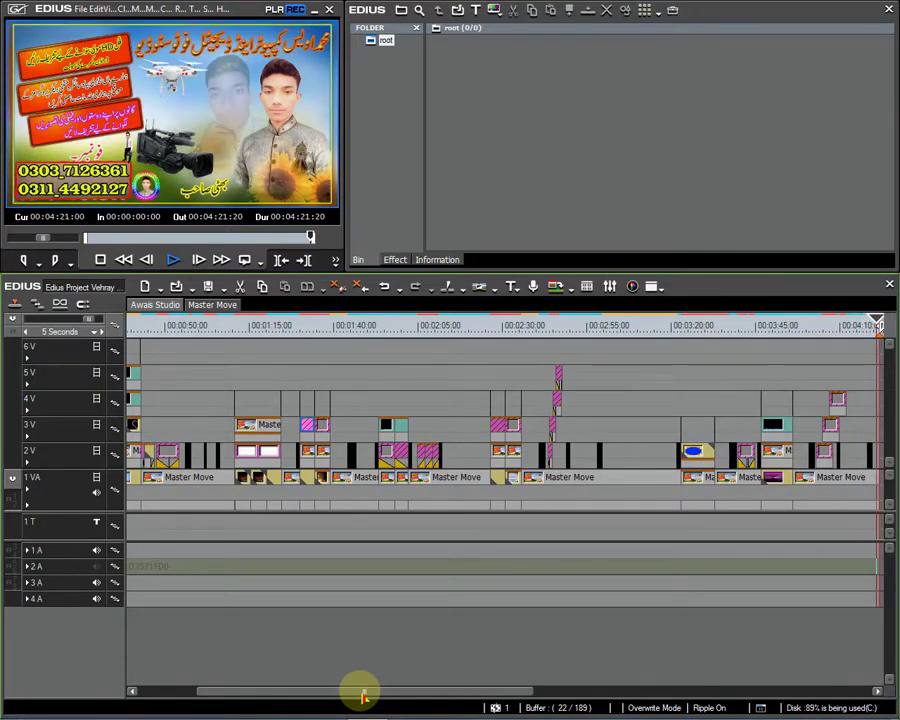
key("ctrl+0")
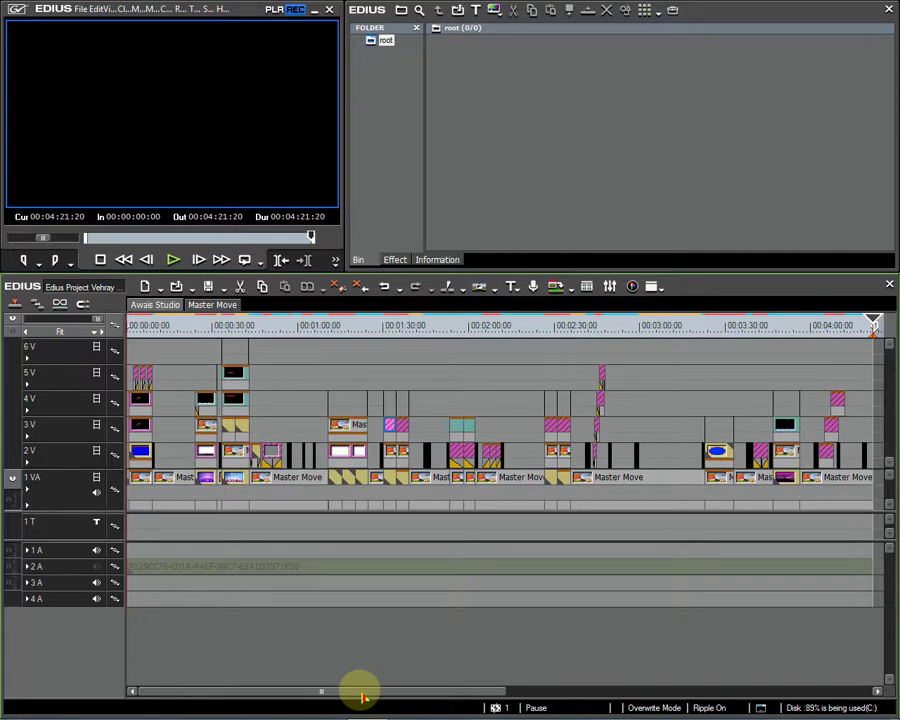
key("F12")
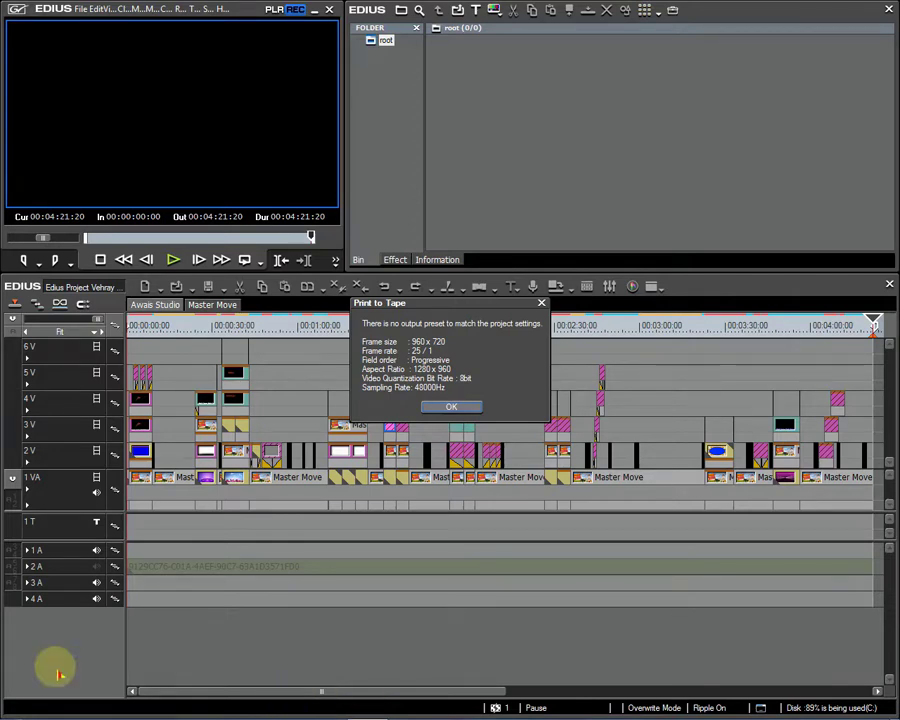
left_click(449, 408)
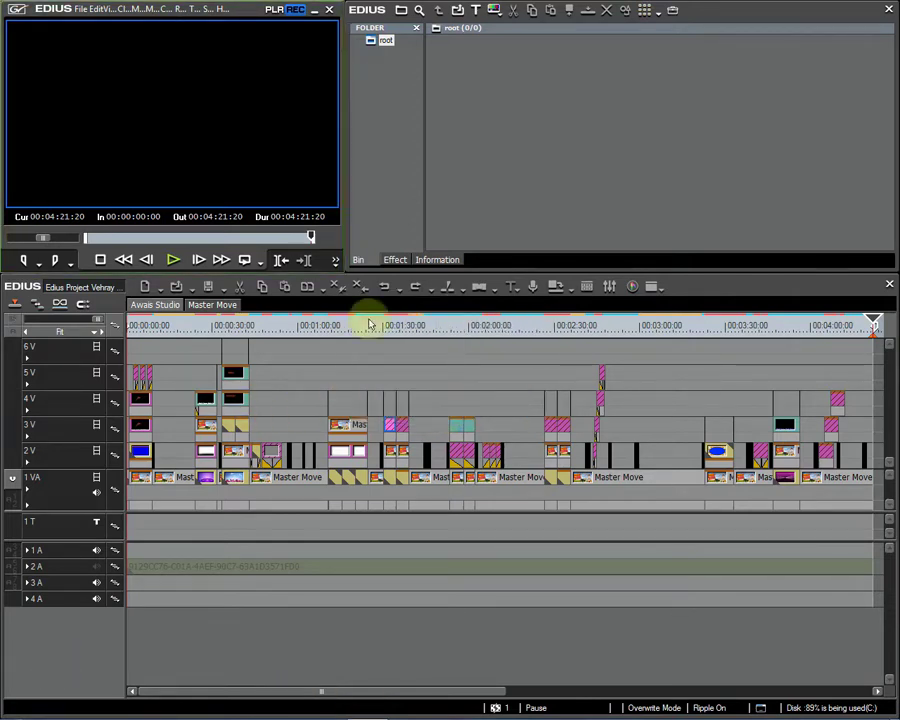
Compare the project presets and change the project settings to HD 1920x1080 25p 16:9 8bit.
left_click(207, 10)
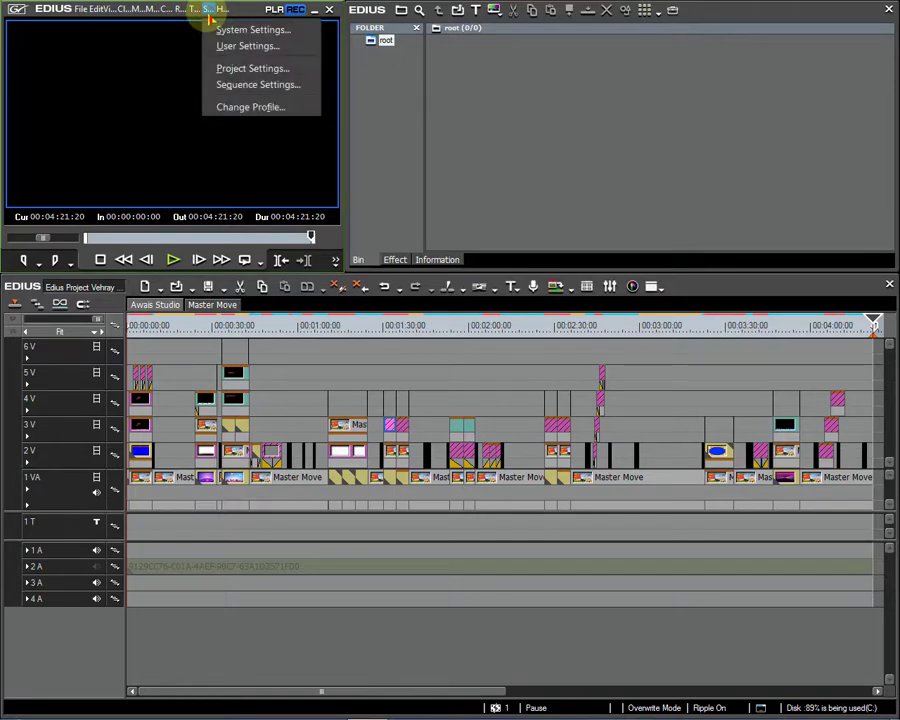
left_click(209, 12)
left_click(221, 10)
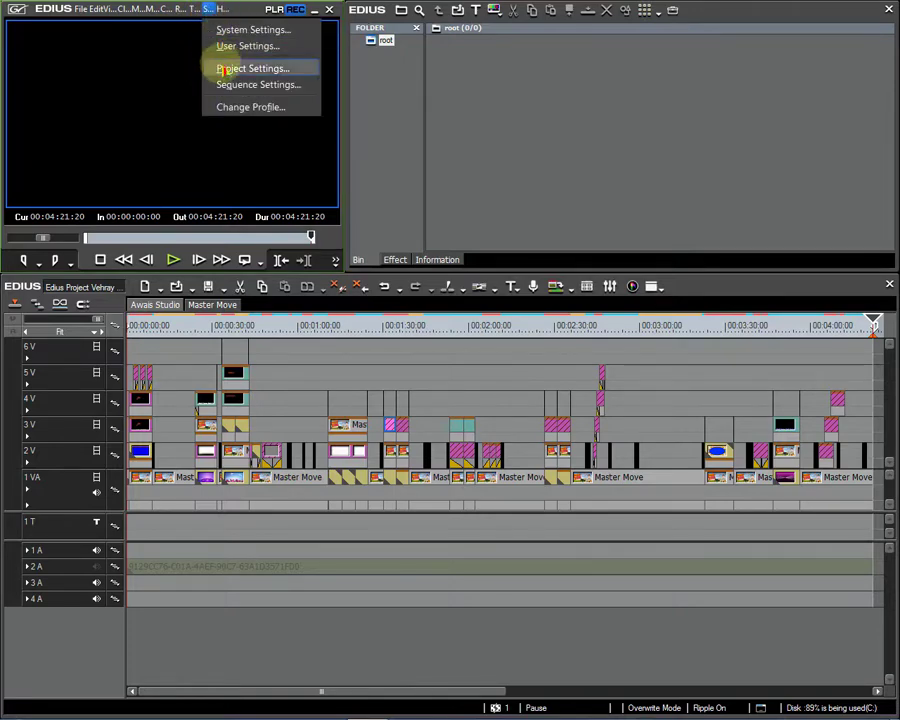
left_click(226, 67)
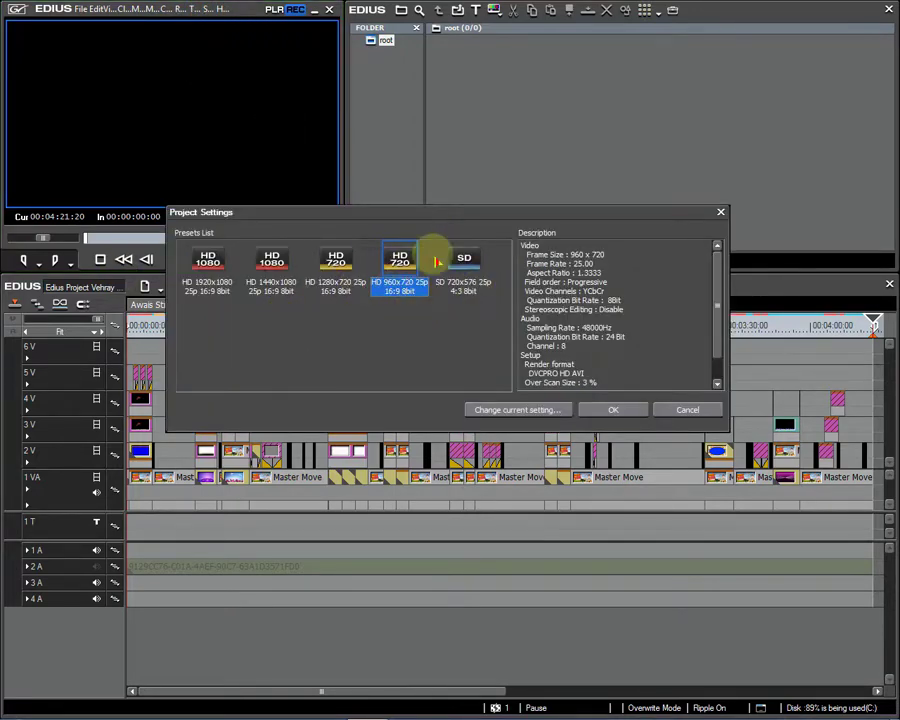
left_click(210, 282)
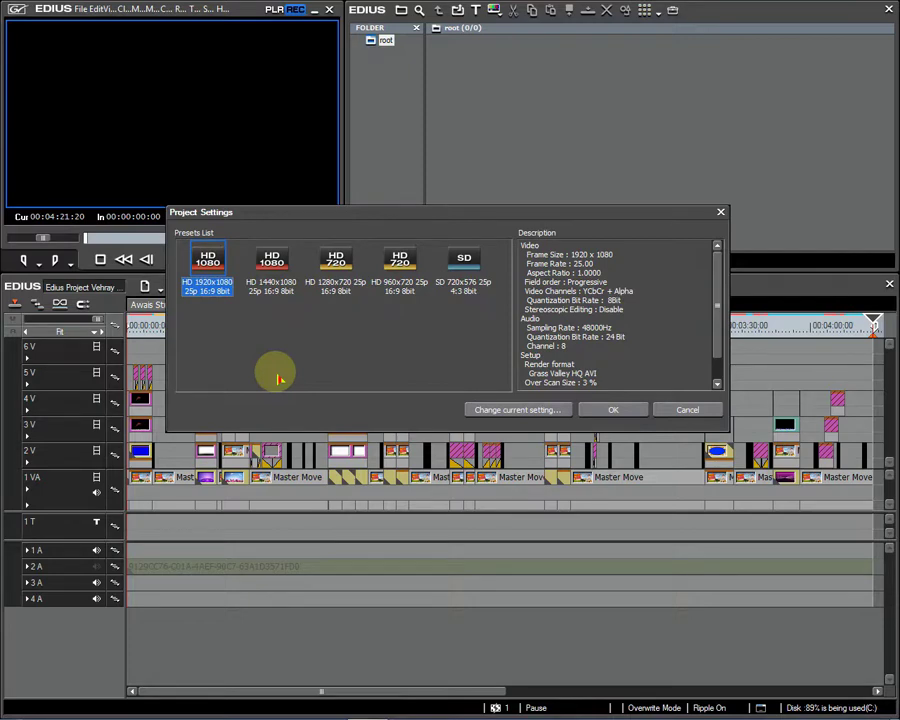
left_click(401, 262)
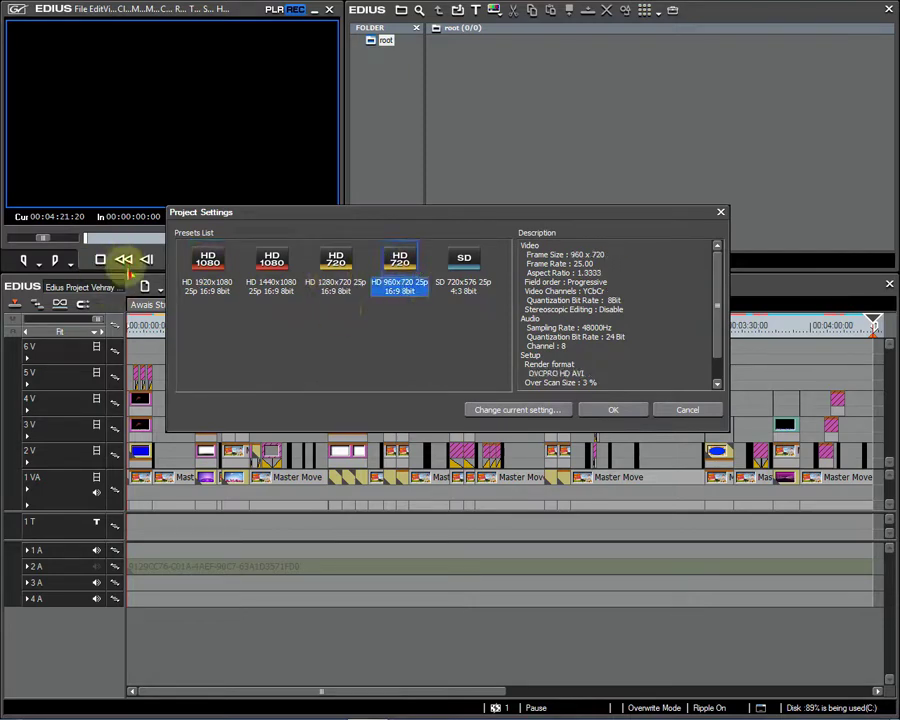
left_click(226, 268)
double_click(226, 268)
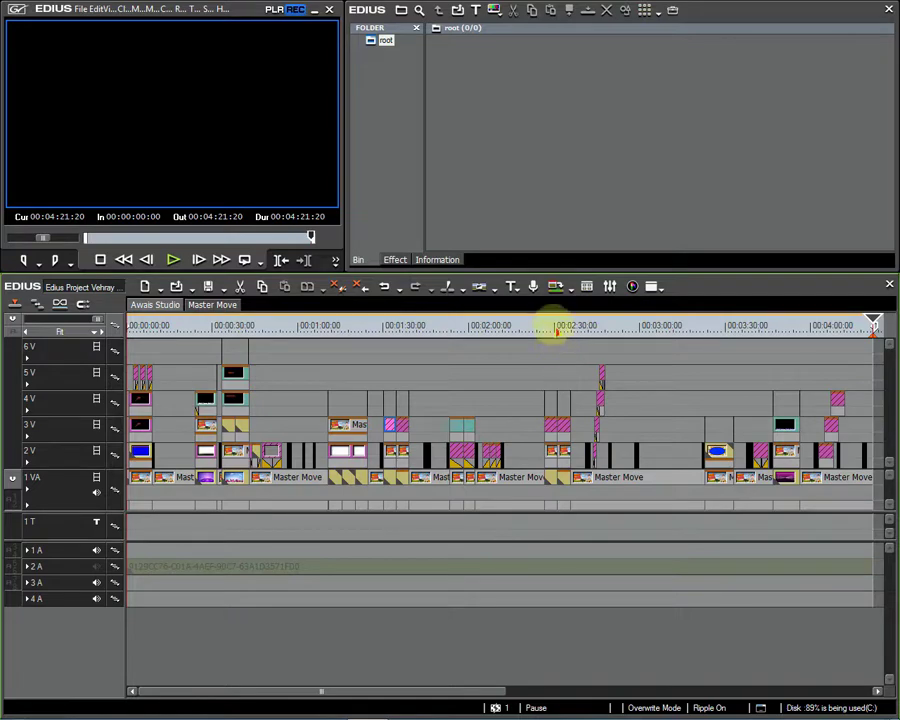
Check the picture at about 00:02:31 in the timeline and close EDIUS without saving the project.
mouse_move(556, 322)
left_mouse_down()
mouse_move(543, 321)
mouse_move(553, 328)
left_mouse_up()
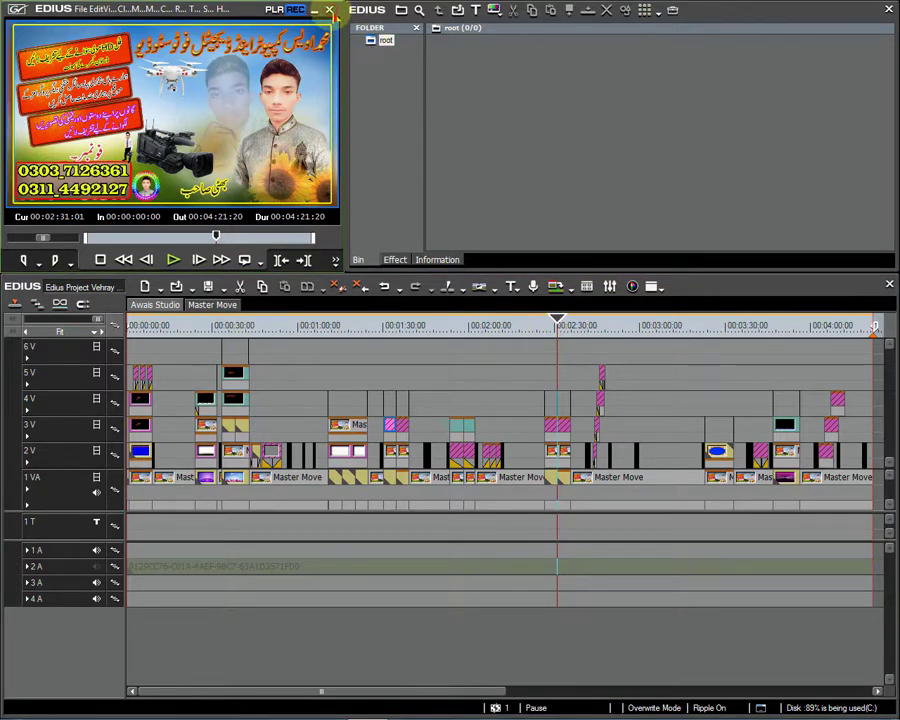
left_click(330, 10)
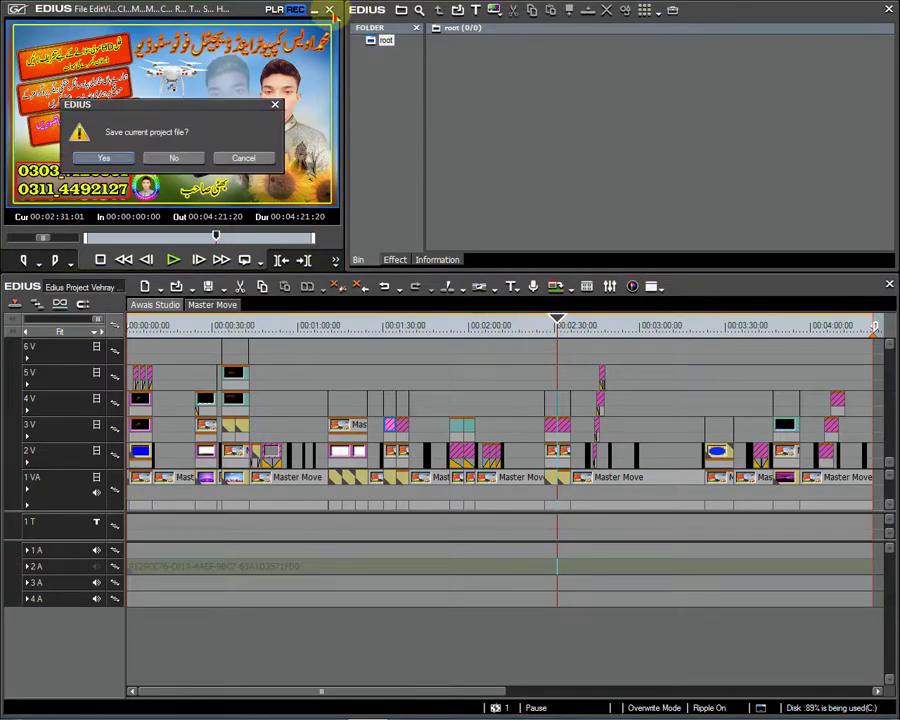
left_click(174, 157)
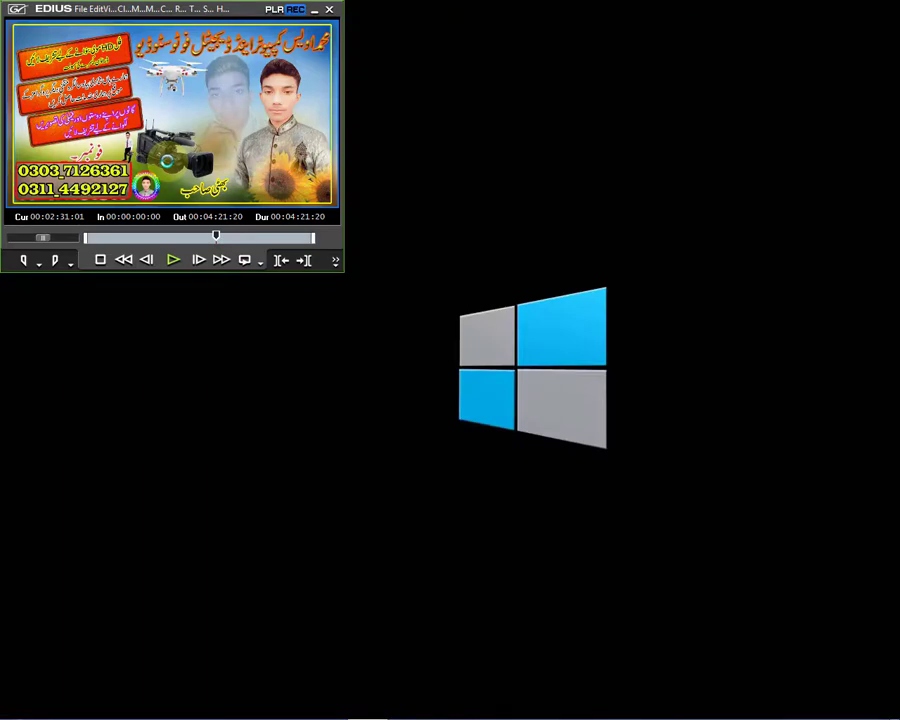